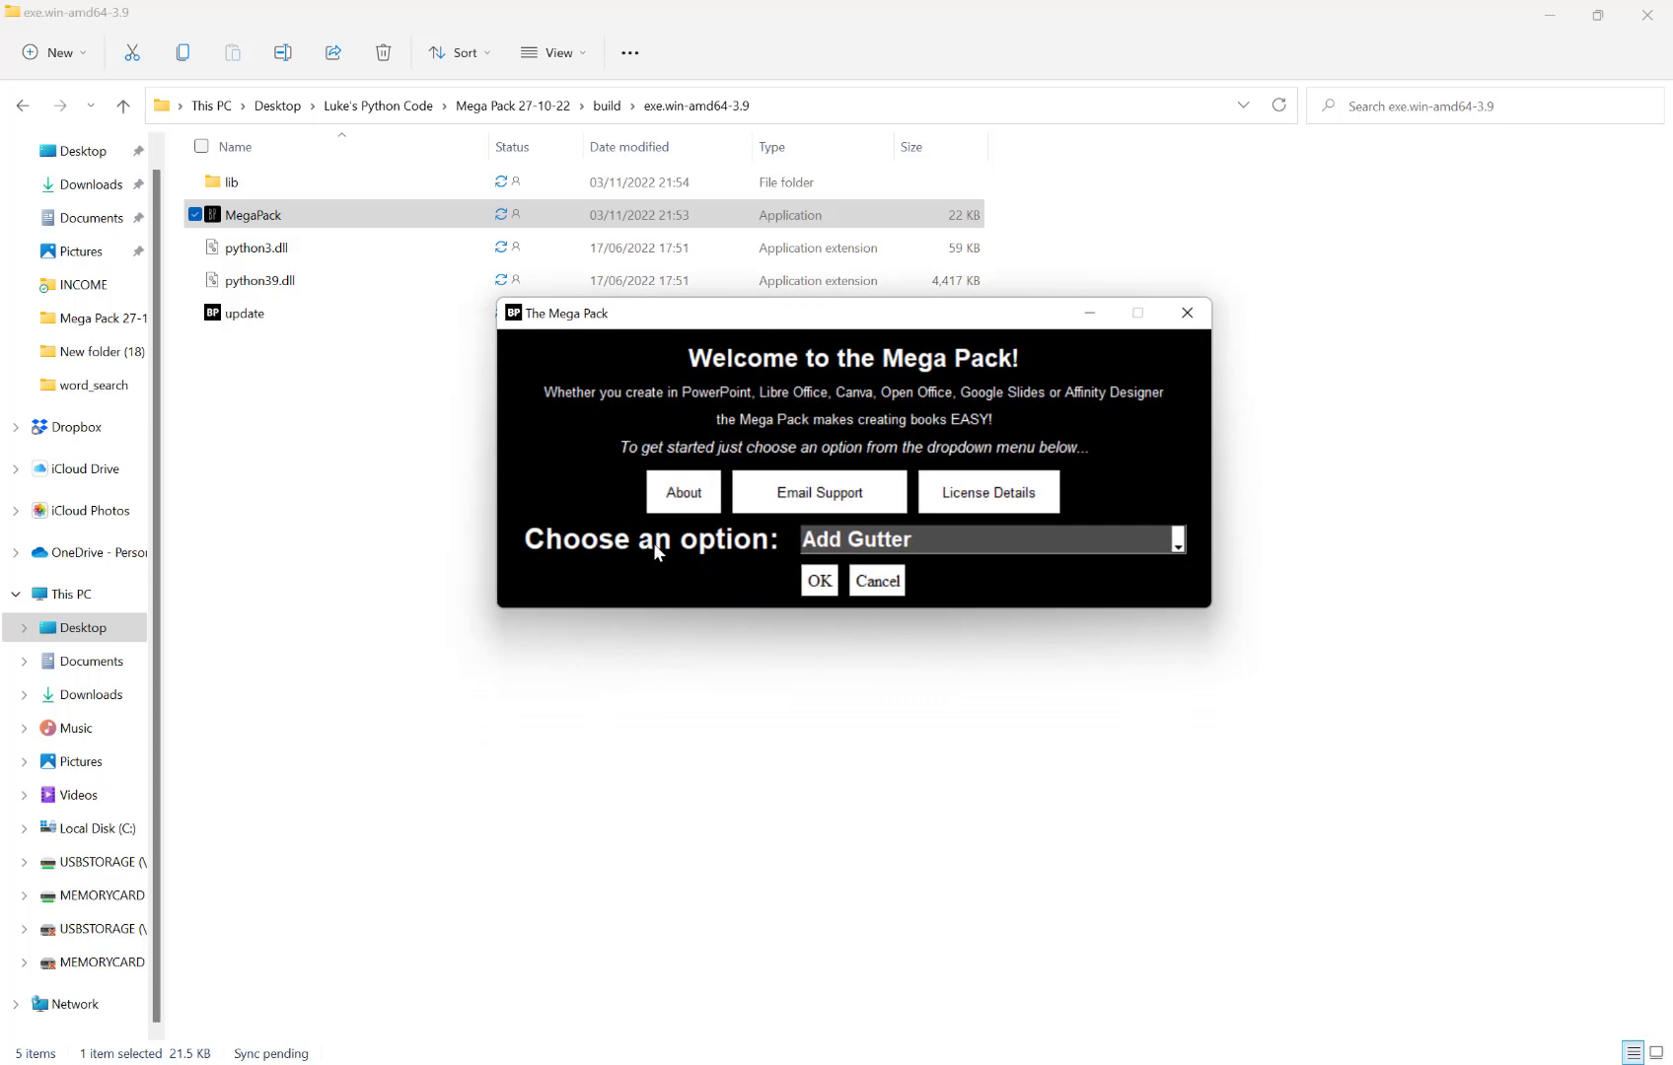
pyautogui.click(843, 544)
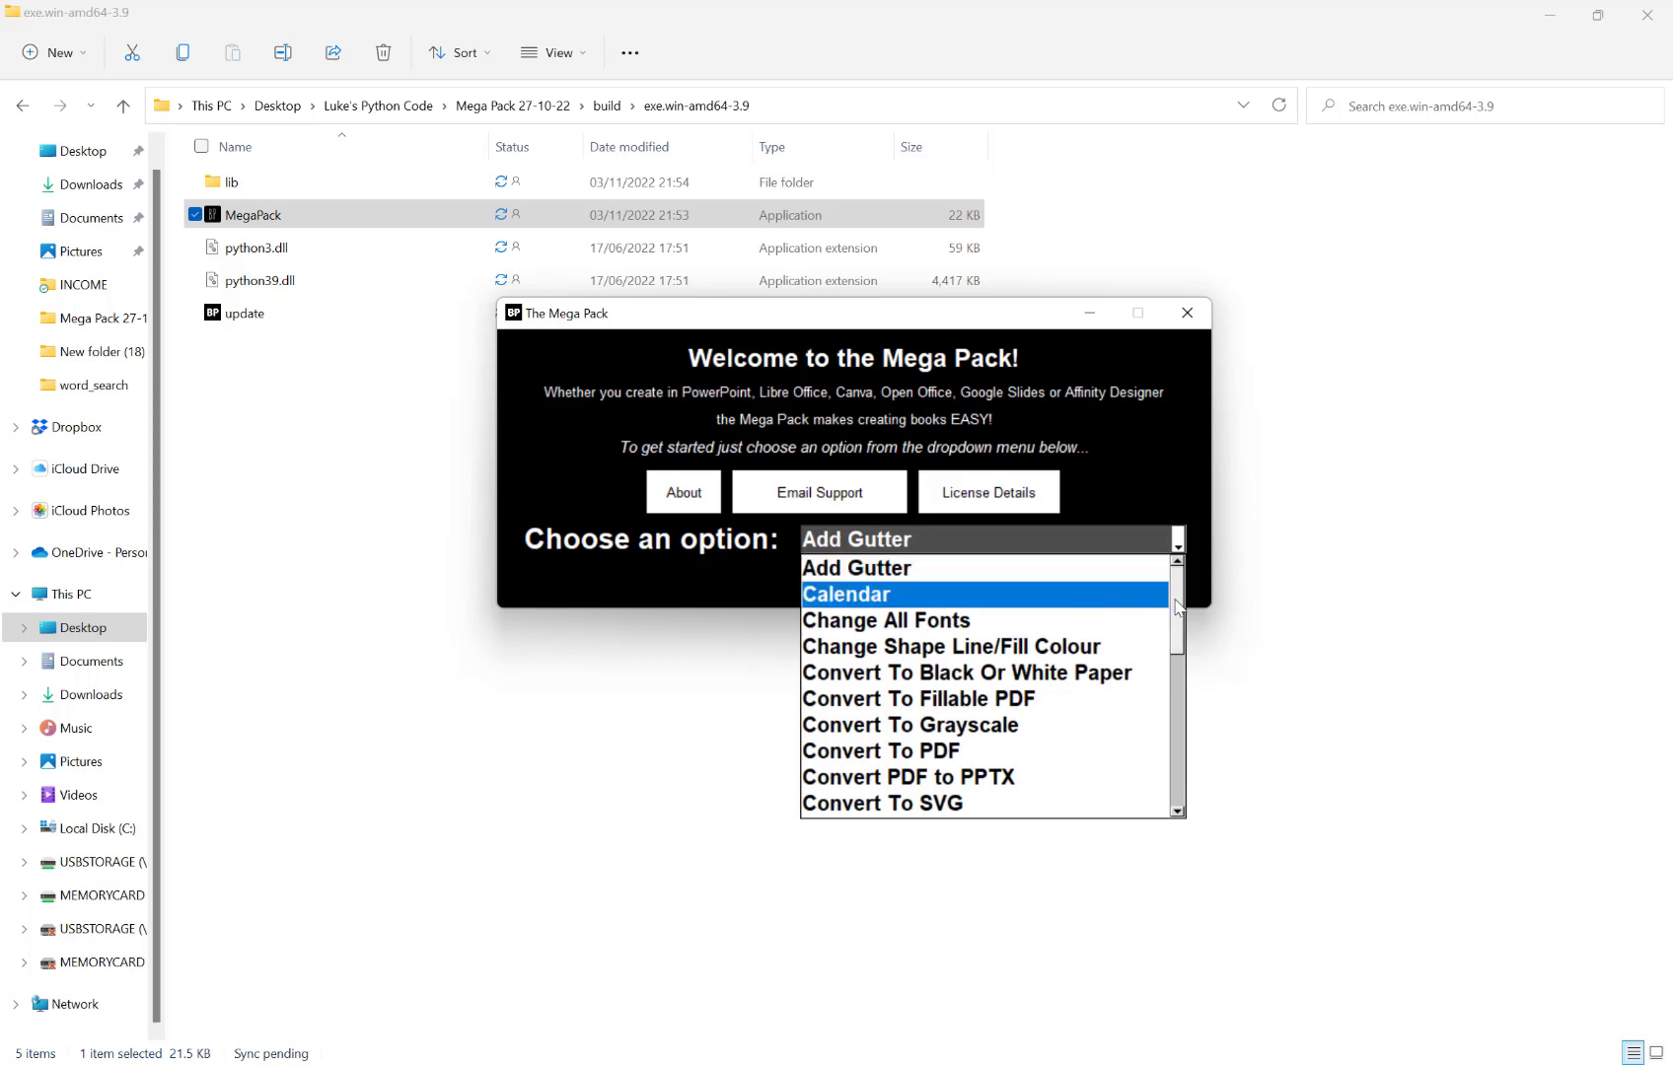
pyautogui.moveTo(1175, 605); pyautogui.dragTo(1175, 666)
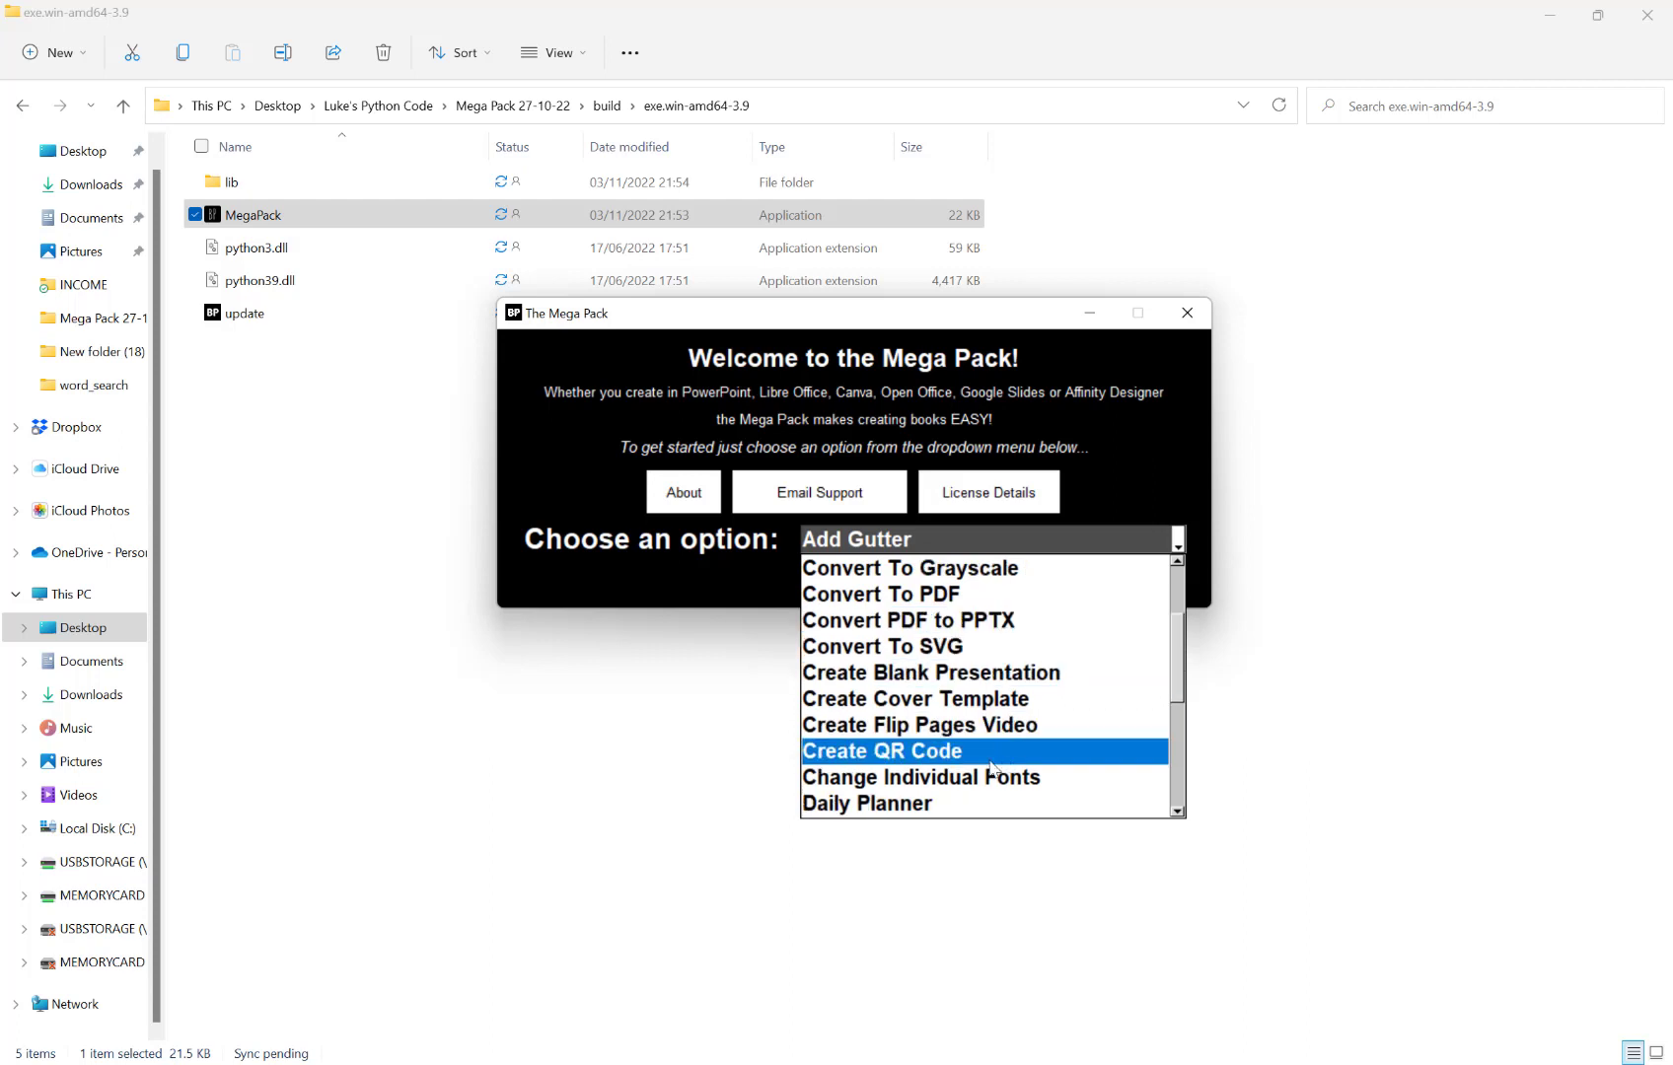
pyautogui.click(903, 754)
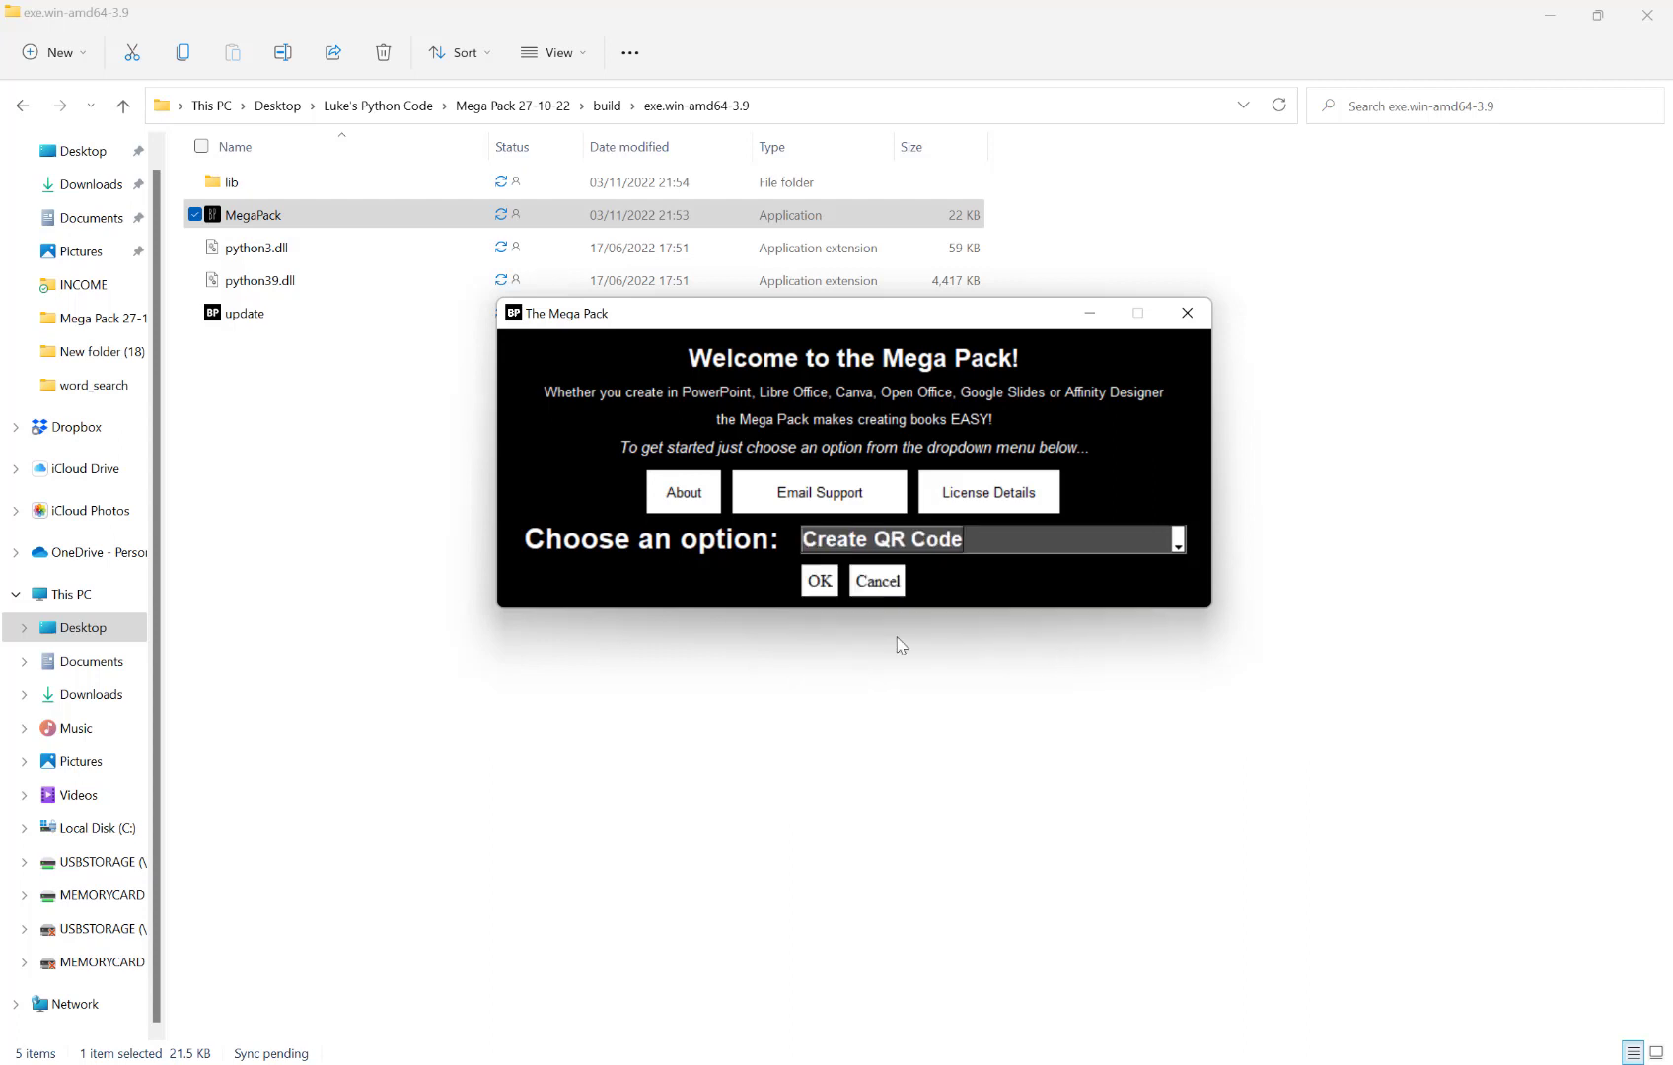
pyautogui.click(816, 583)
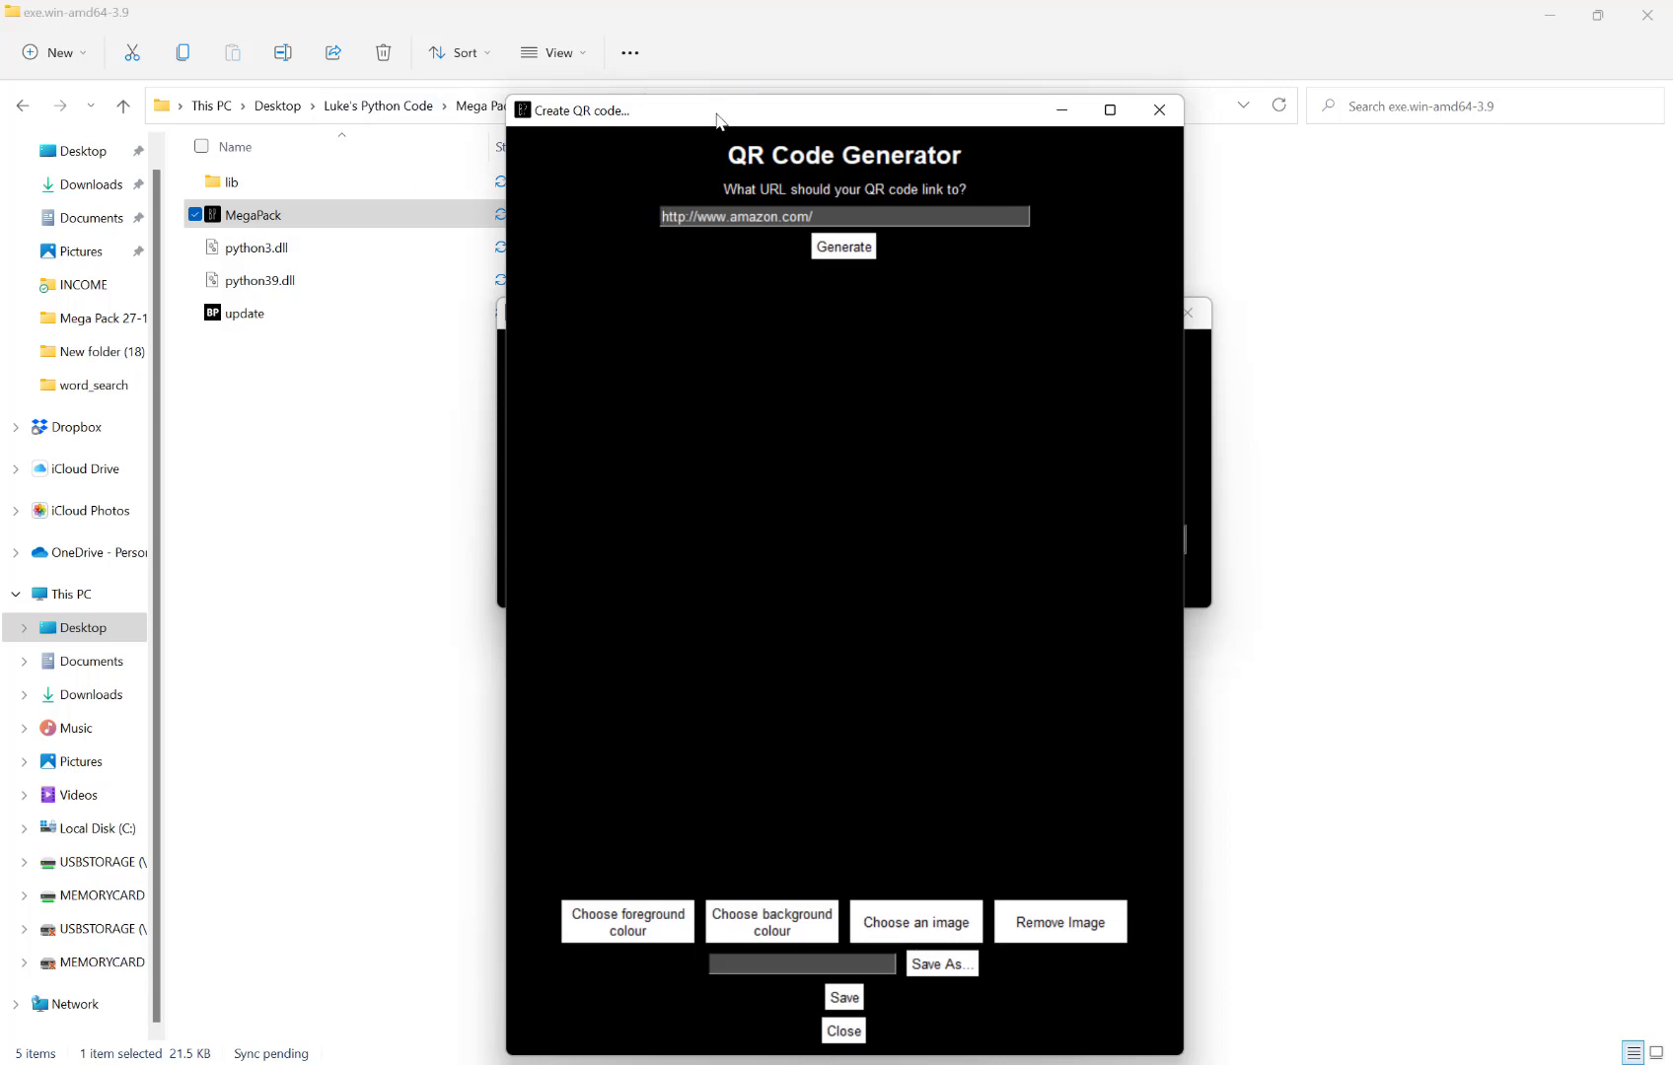
pyautogui.moveTo(717, 120); pyautogui.dragTo(832, 104)
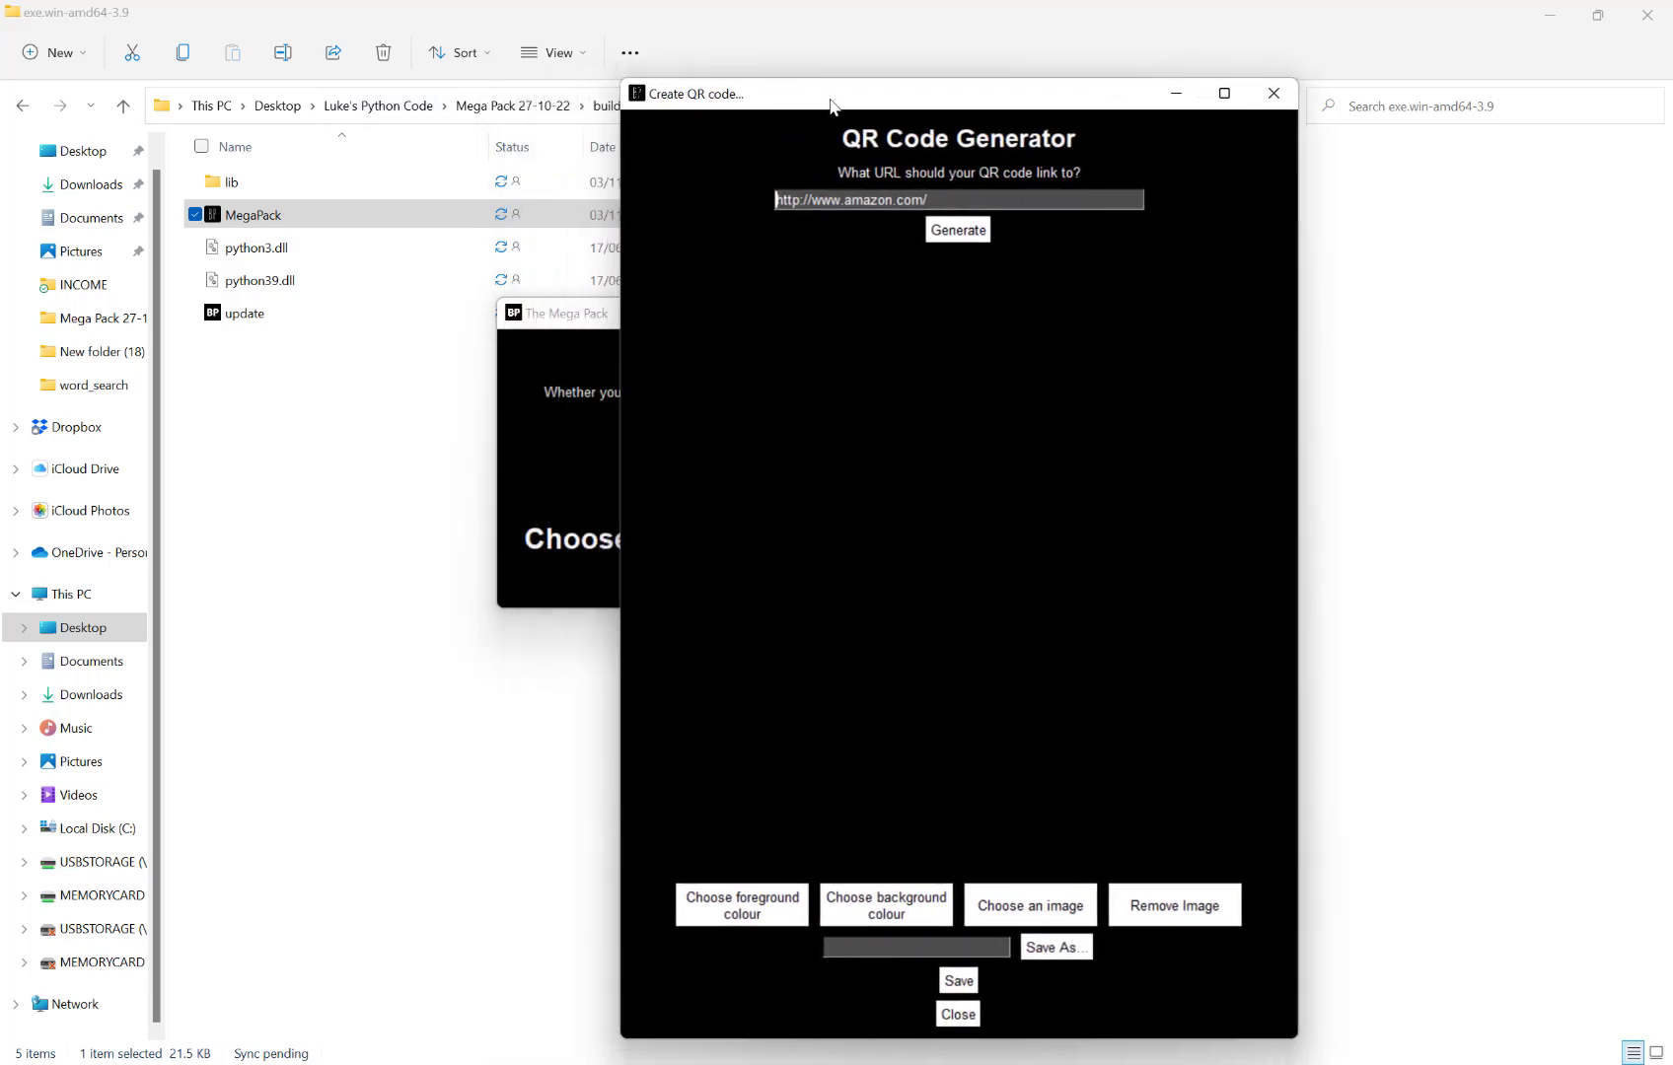
pyautogui.click(958, 231)
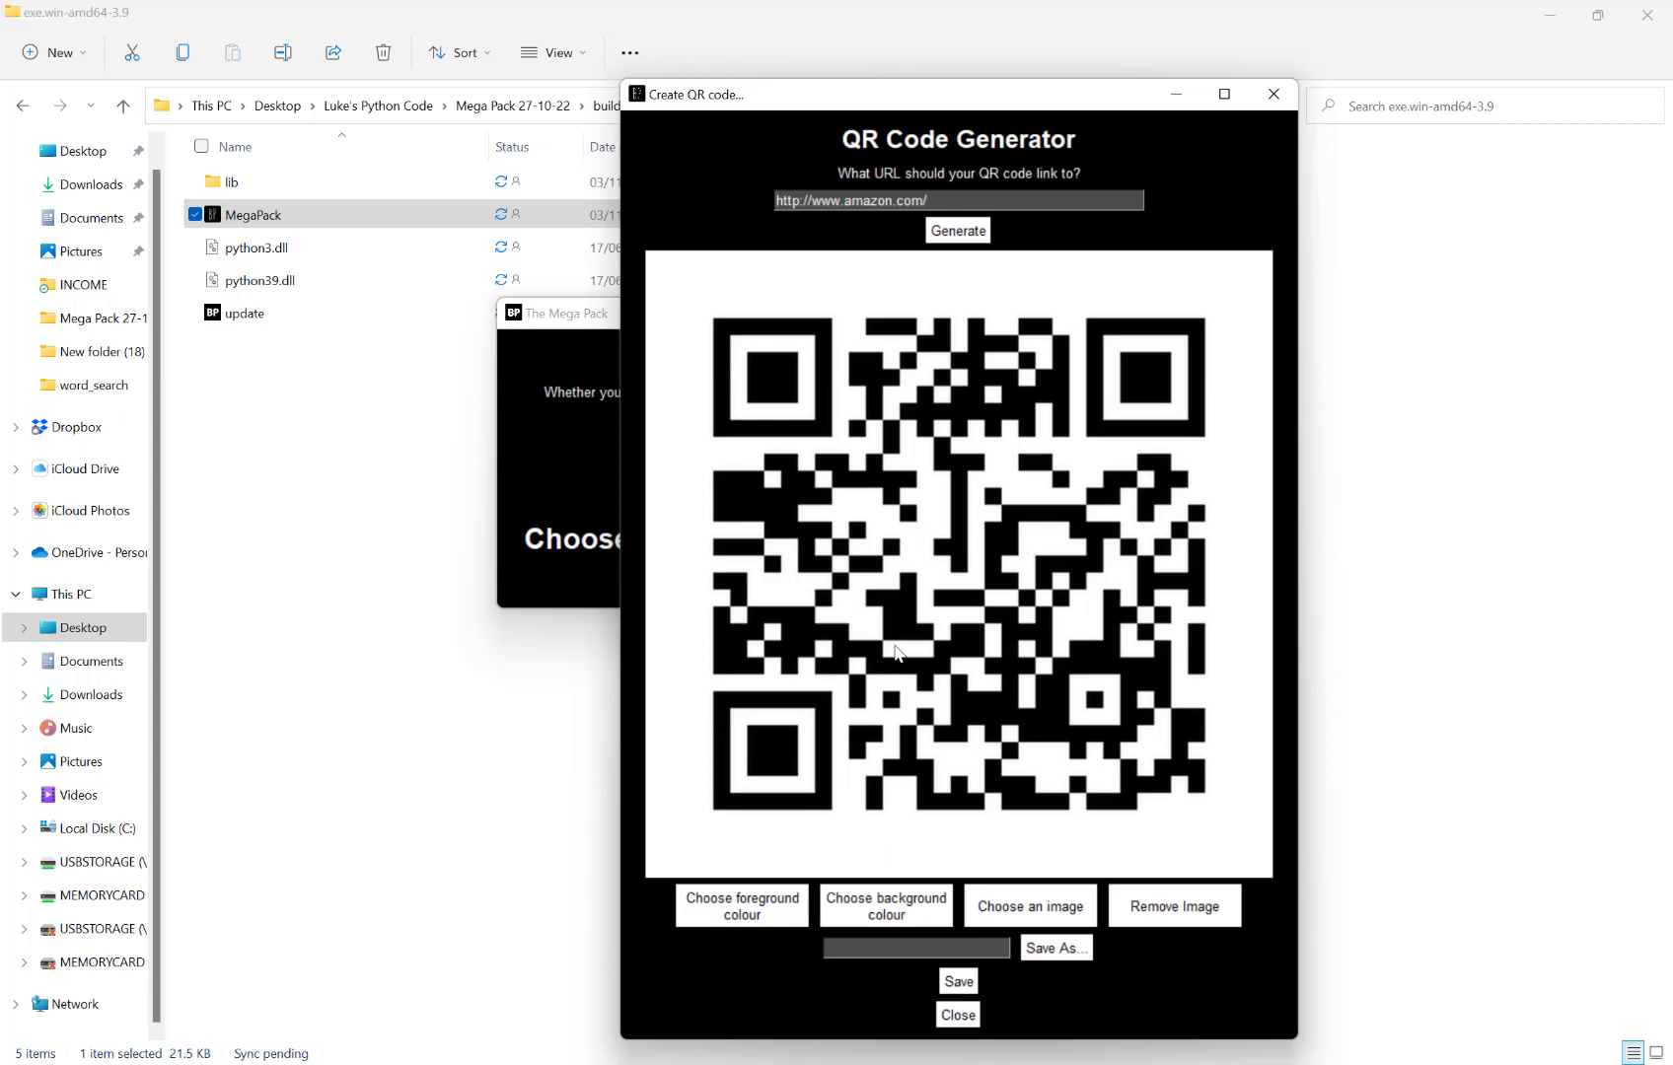
# - Set the QR code's foreground colour to a light blue with RGB 94, 147, 227
pyautogui.click(745, 919)
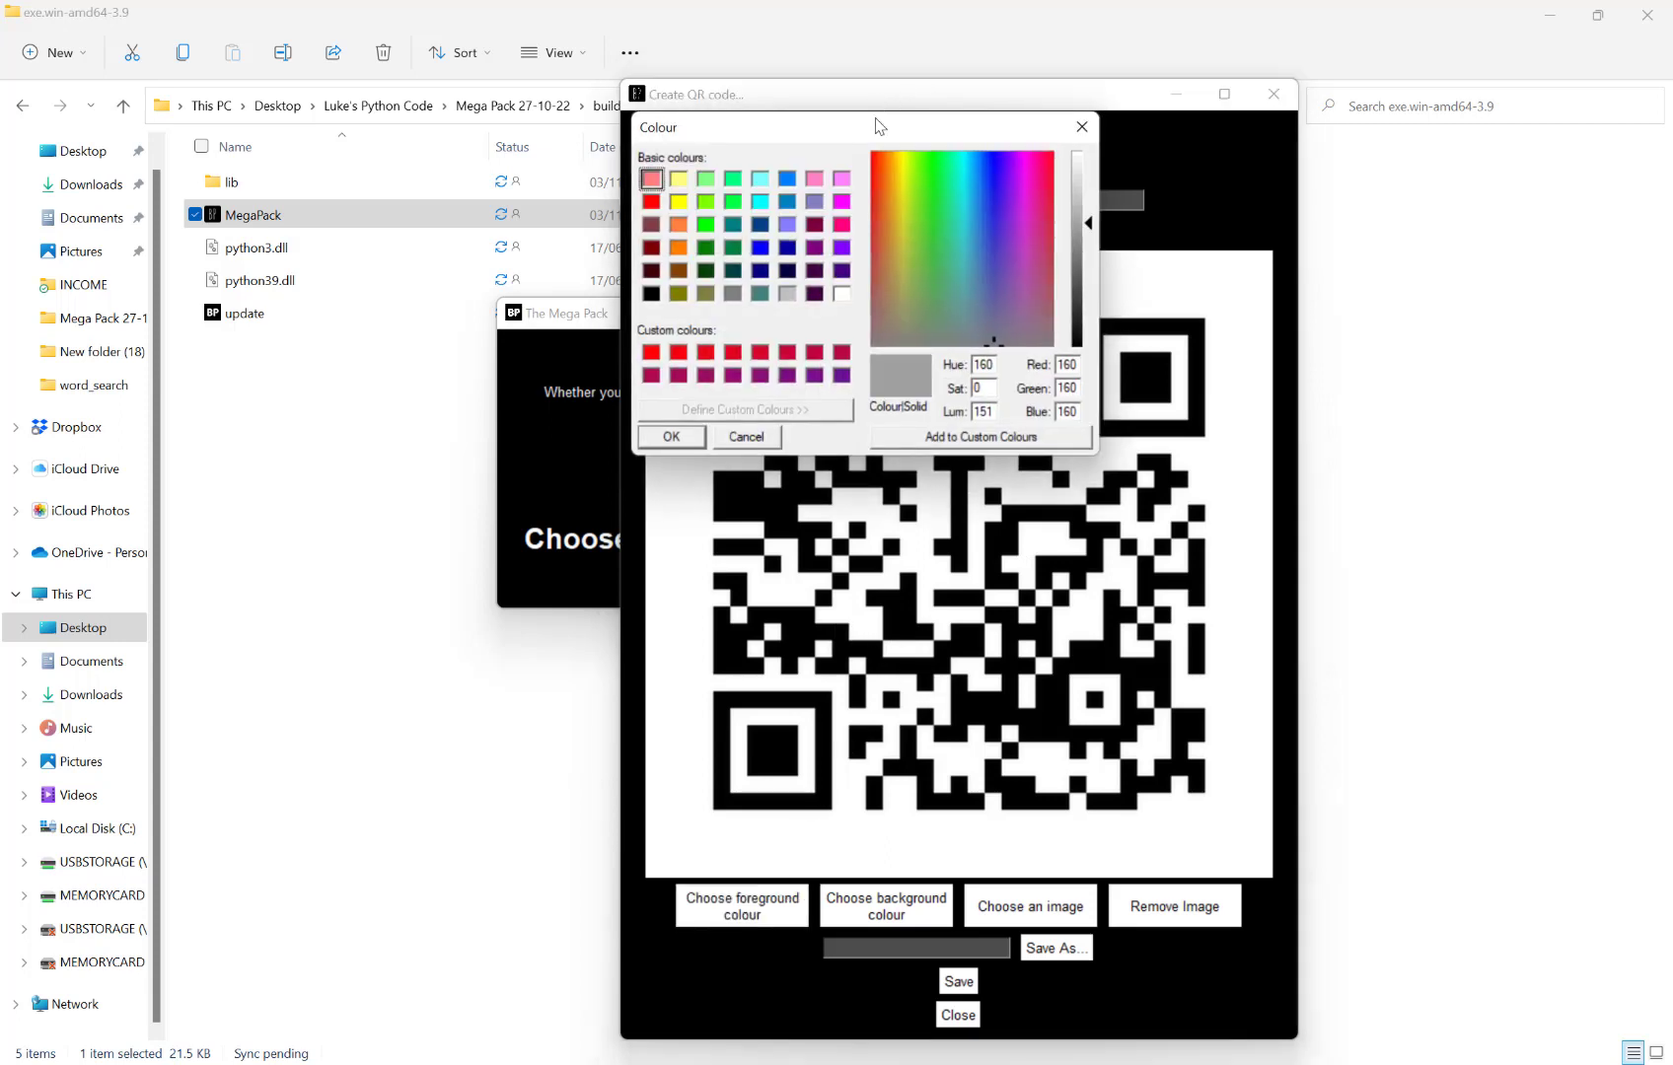
pyautogui.moveTo(874, 117); pyautogui.dragTo(583, 296)
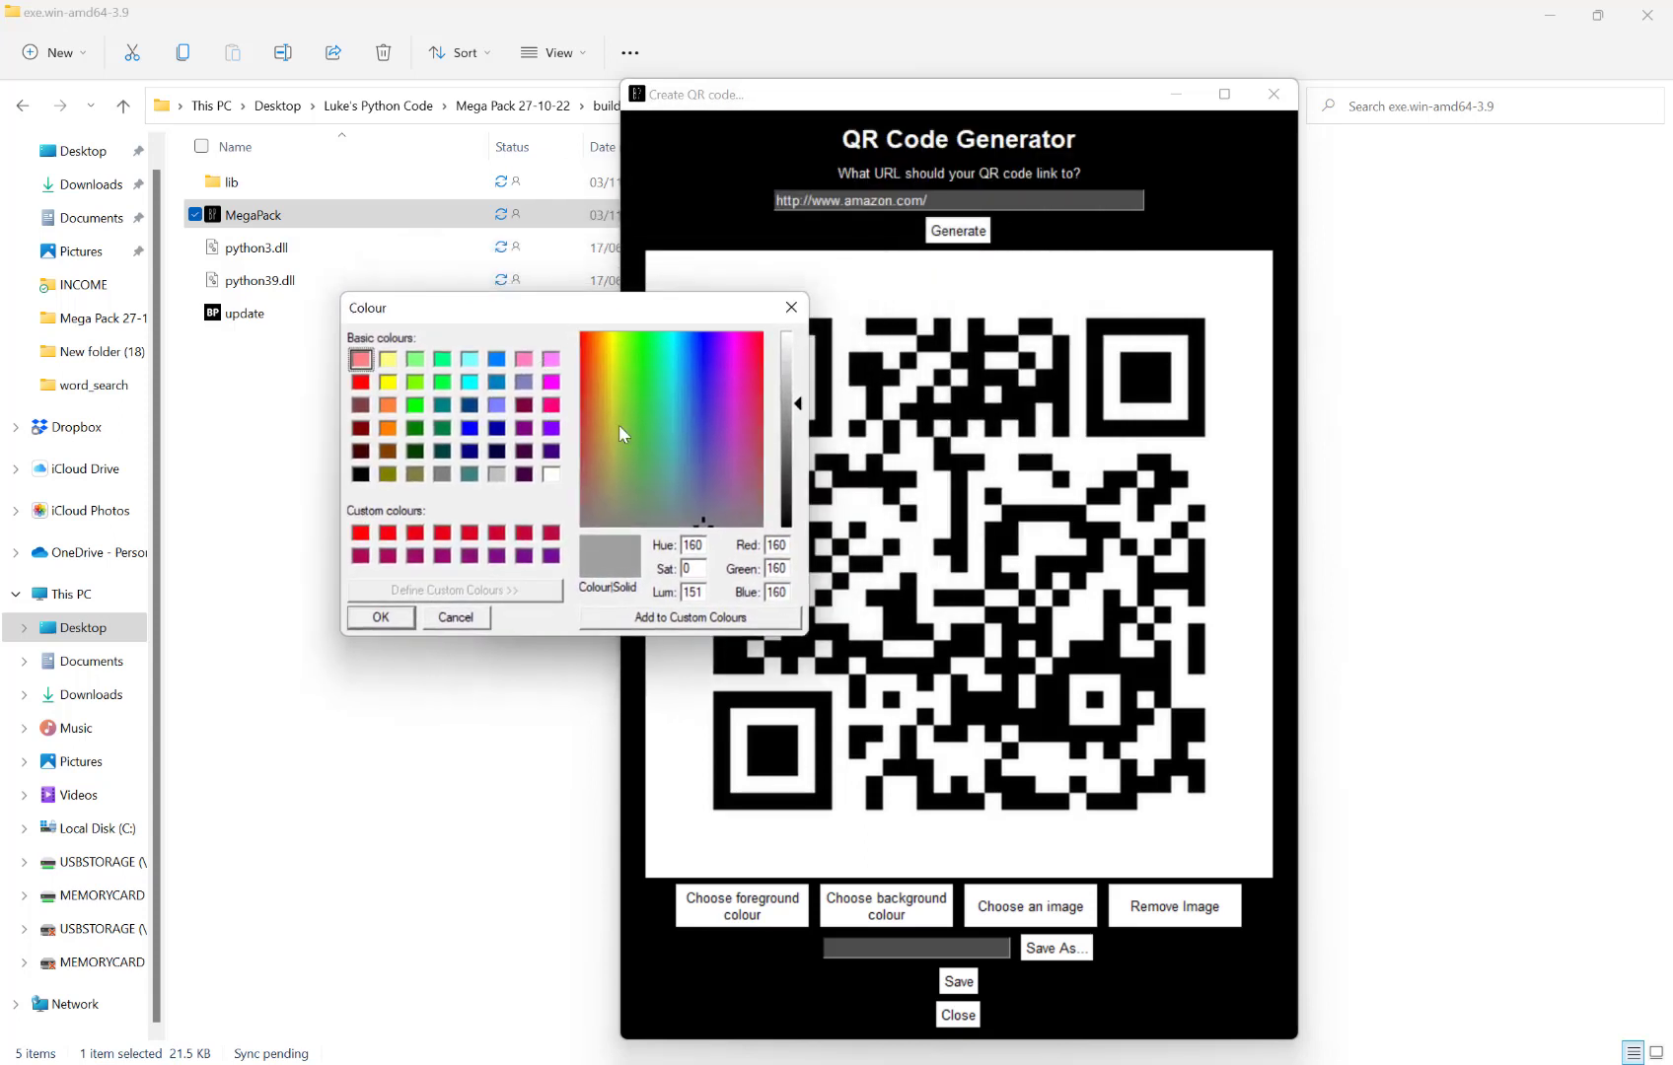
pyautogui.moveTo(619, 426); pyautogui.dragTo(691, 388)
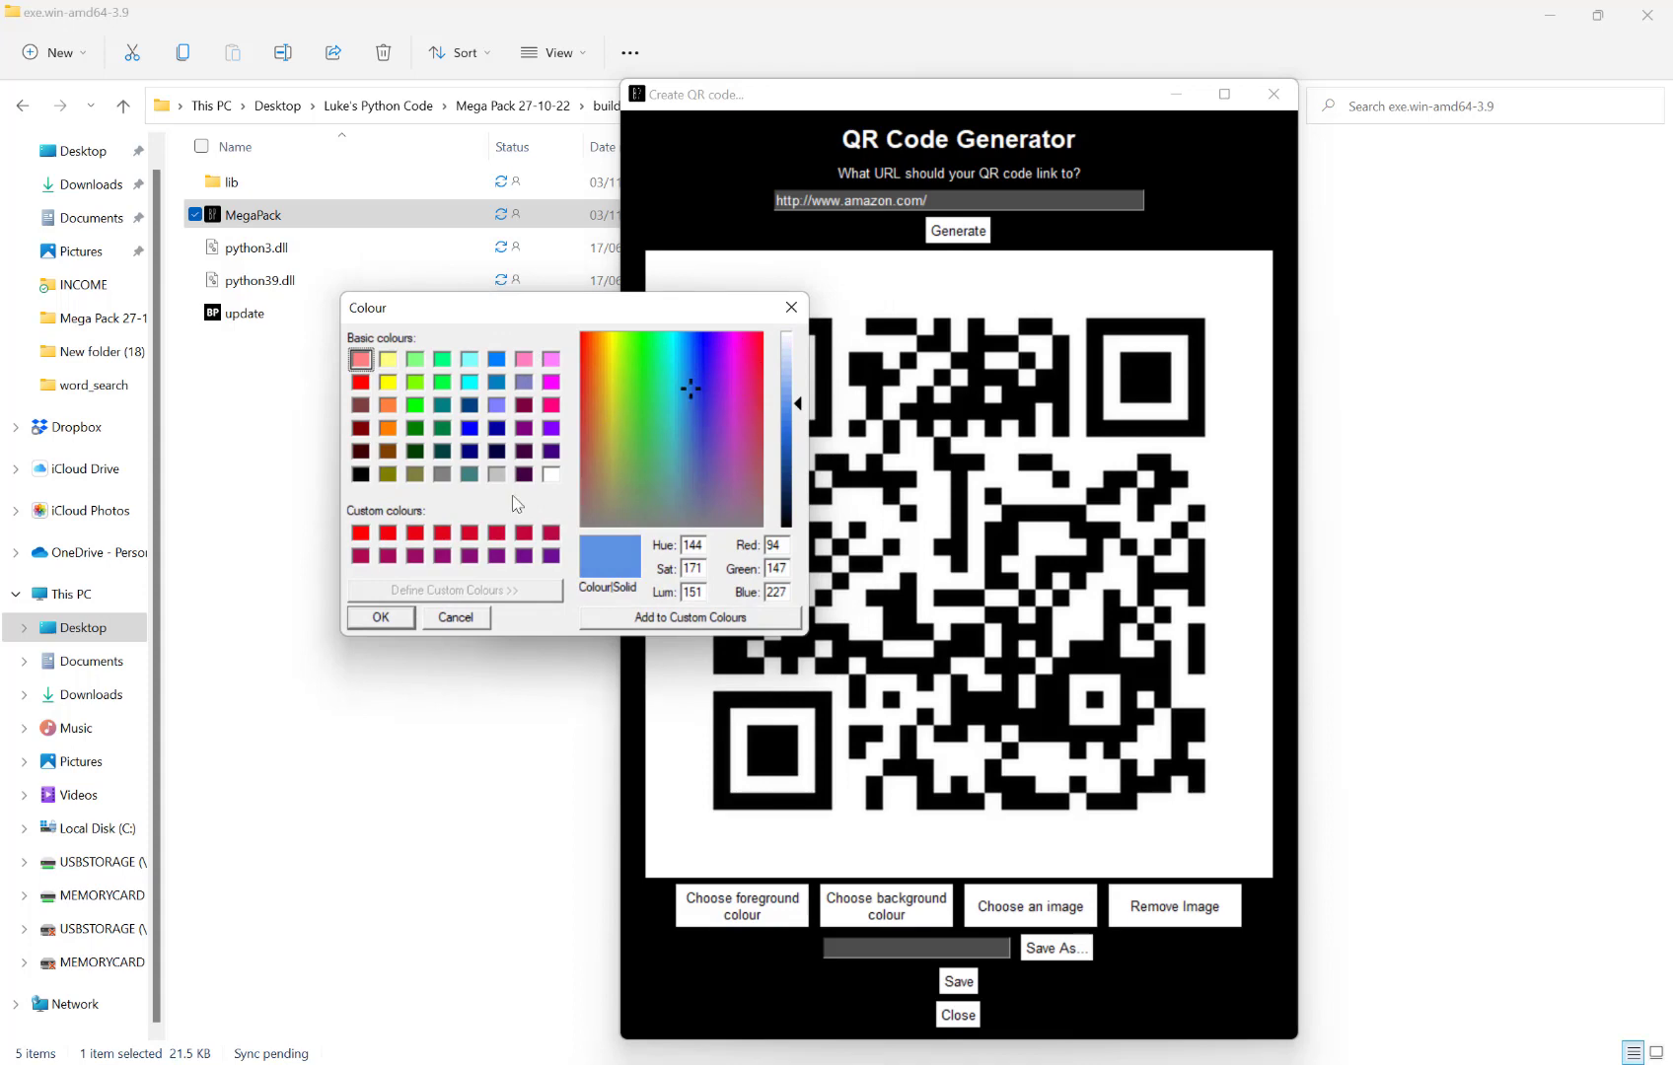
pyautogui.click(405, 620)
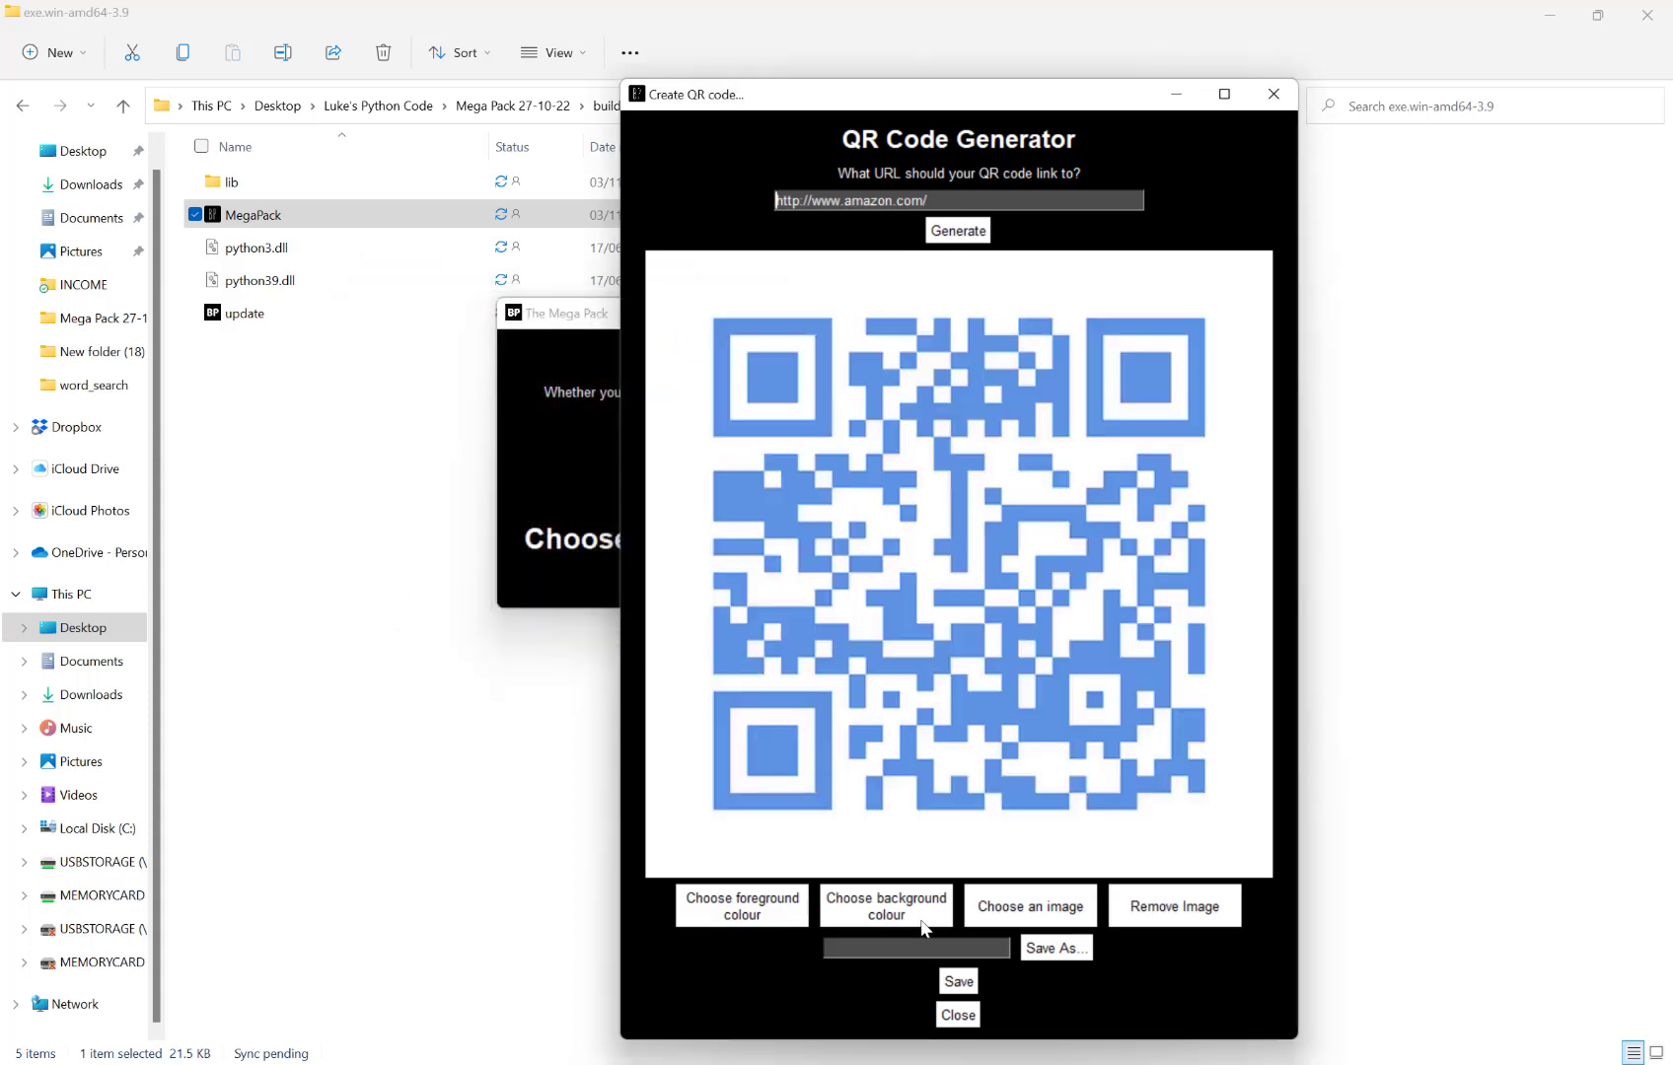
# - Set the QR code's background colour to the basic black
pyautogui.click(908, 914)
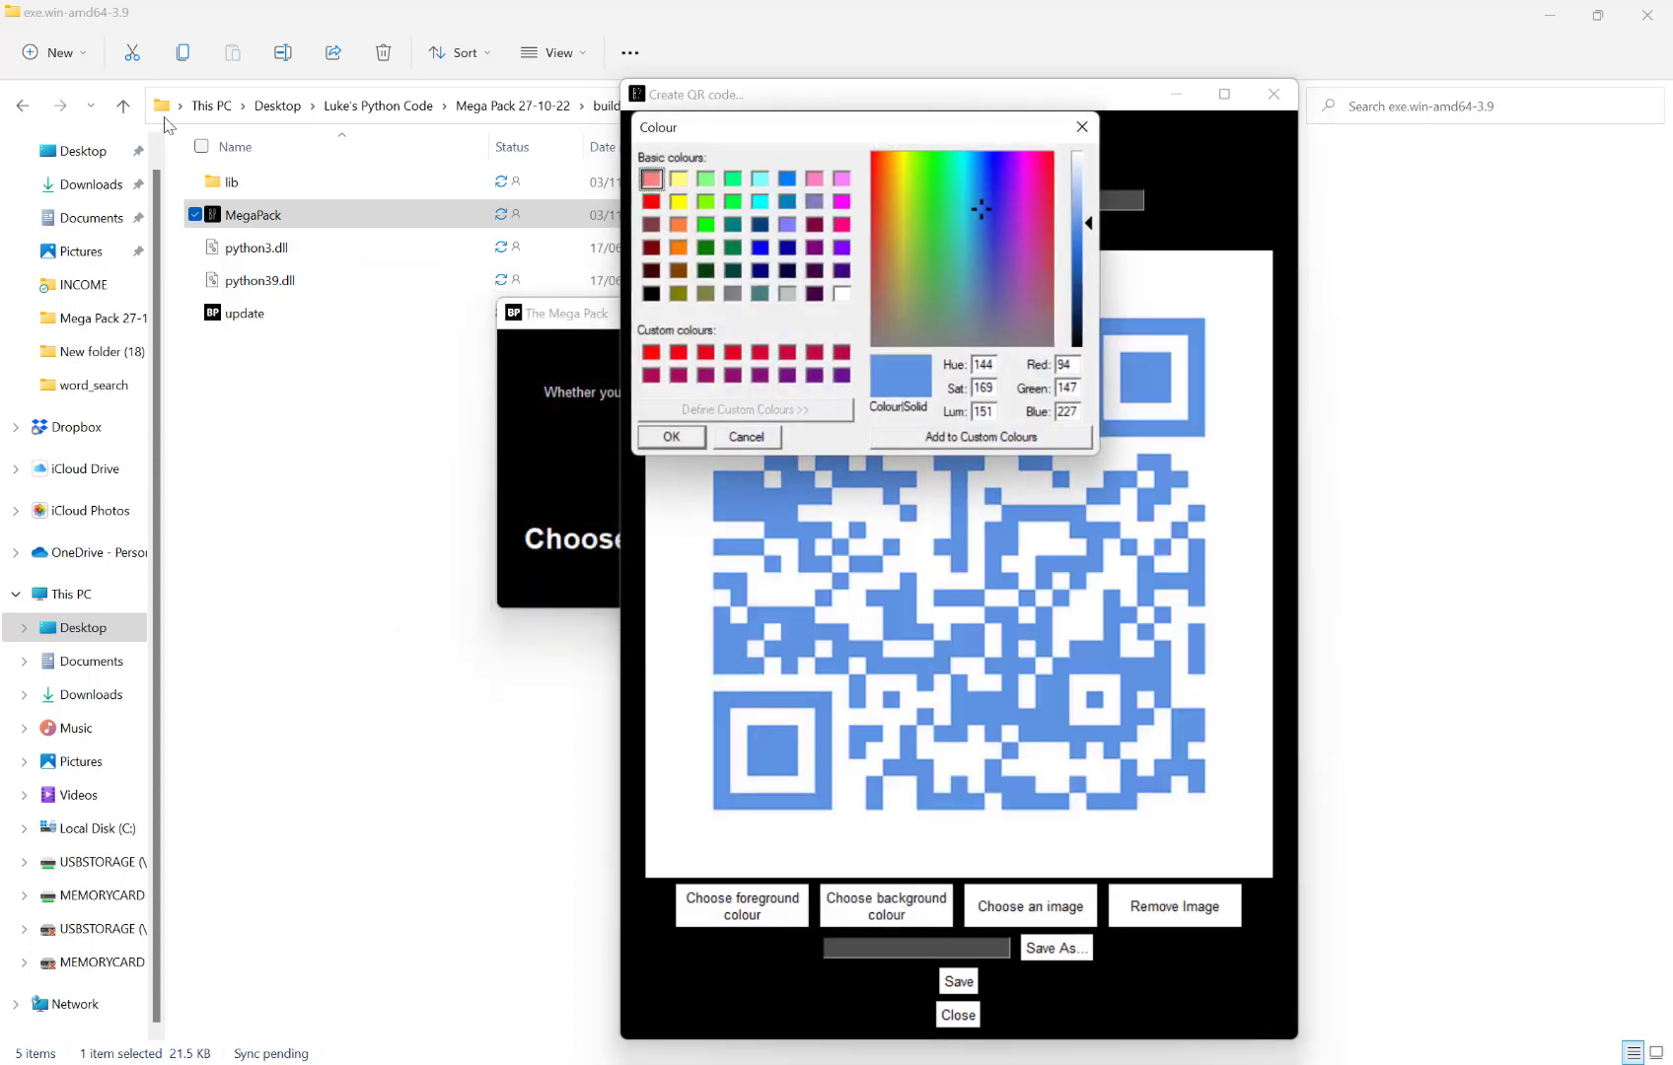
pyautogui.click(650, 294)
pyautogui.click(673, 439)
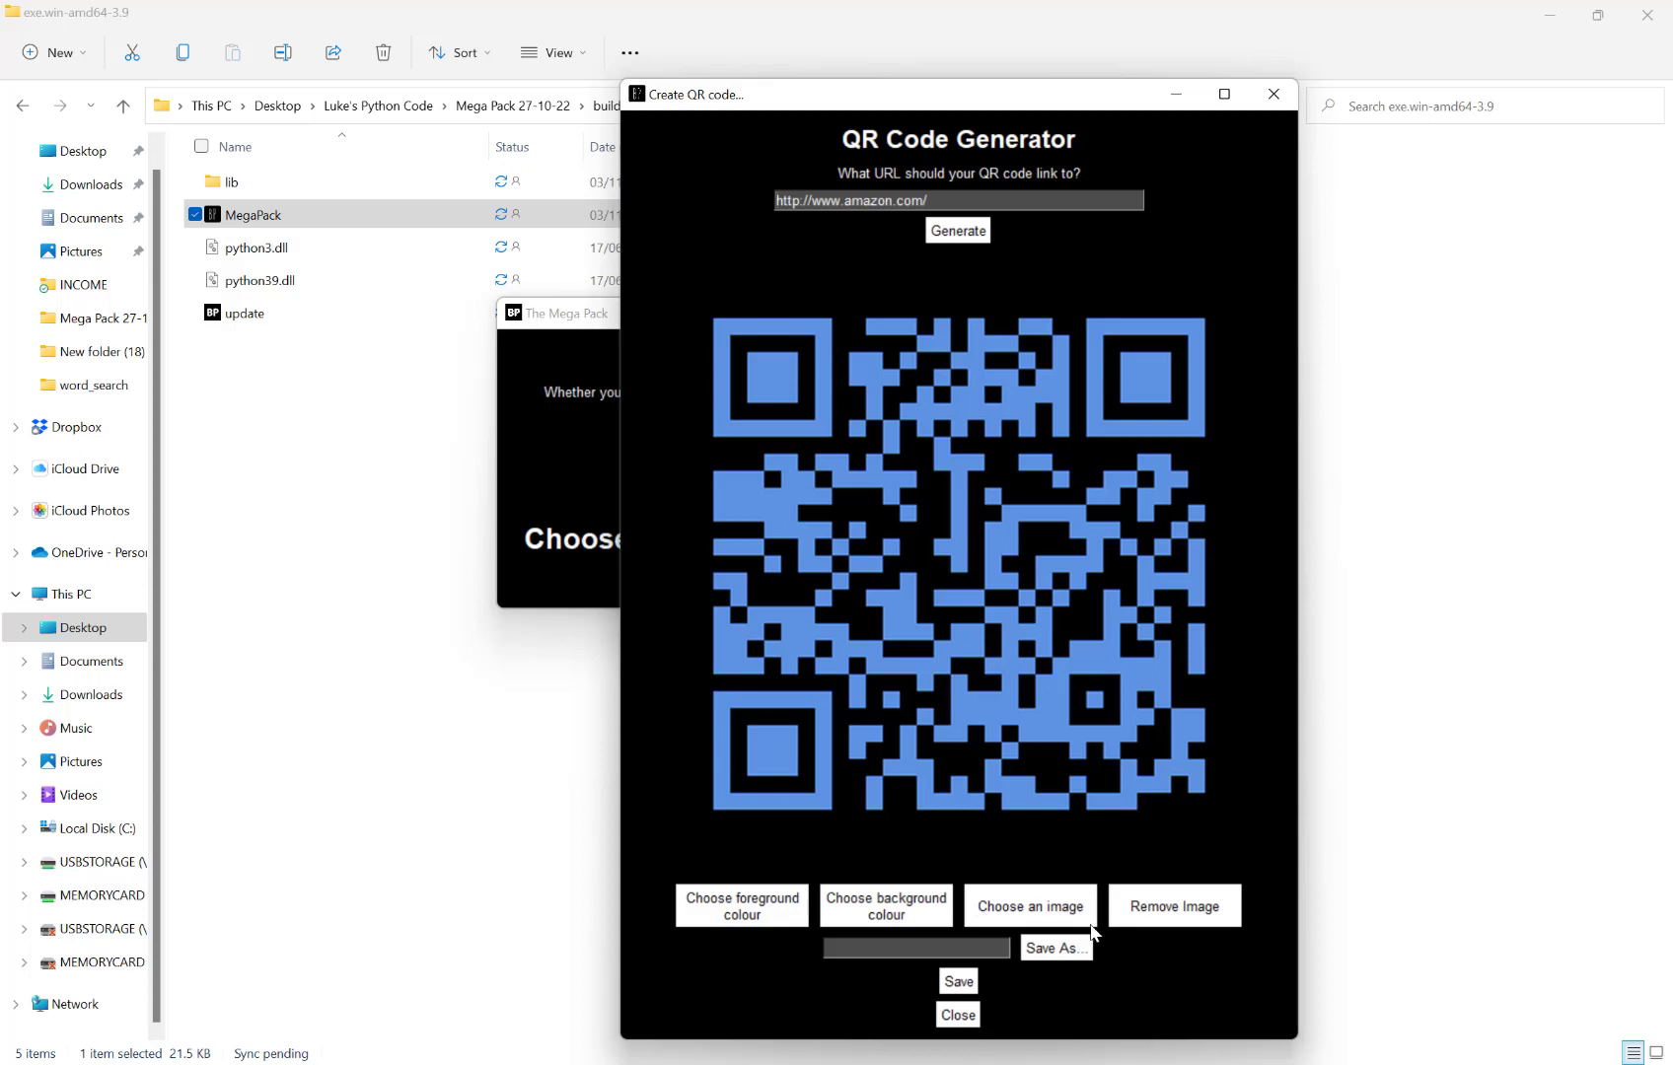
# - Insert the JPG image dog-3431913_1920 from the qrcodes folder in Downloads into the centre of the QR code
pyautogui.click(1038, 922)
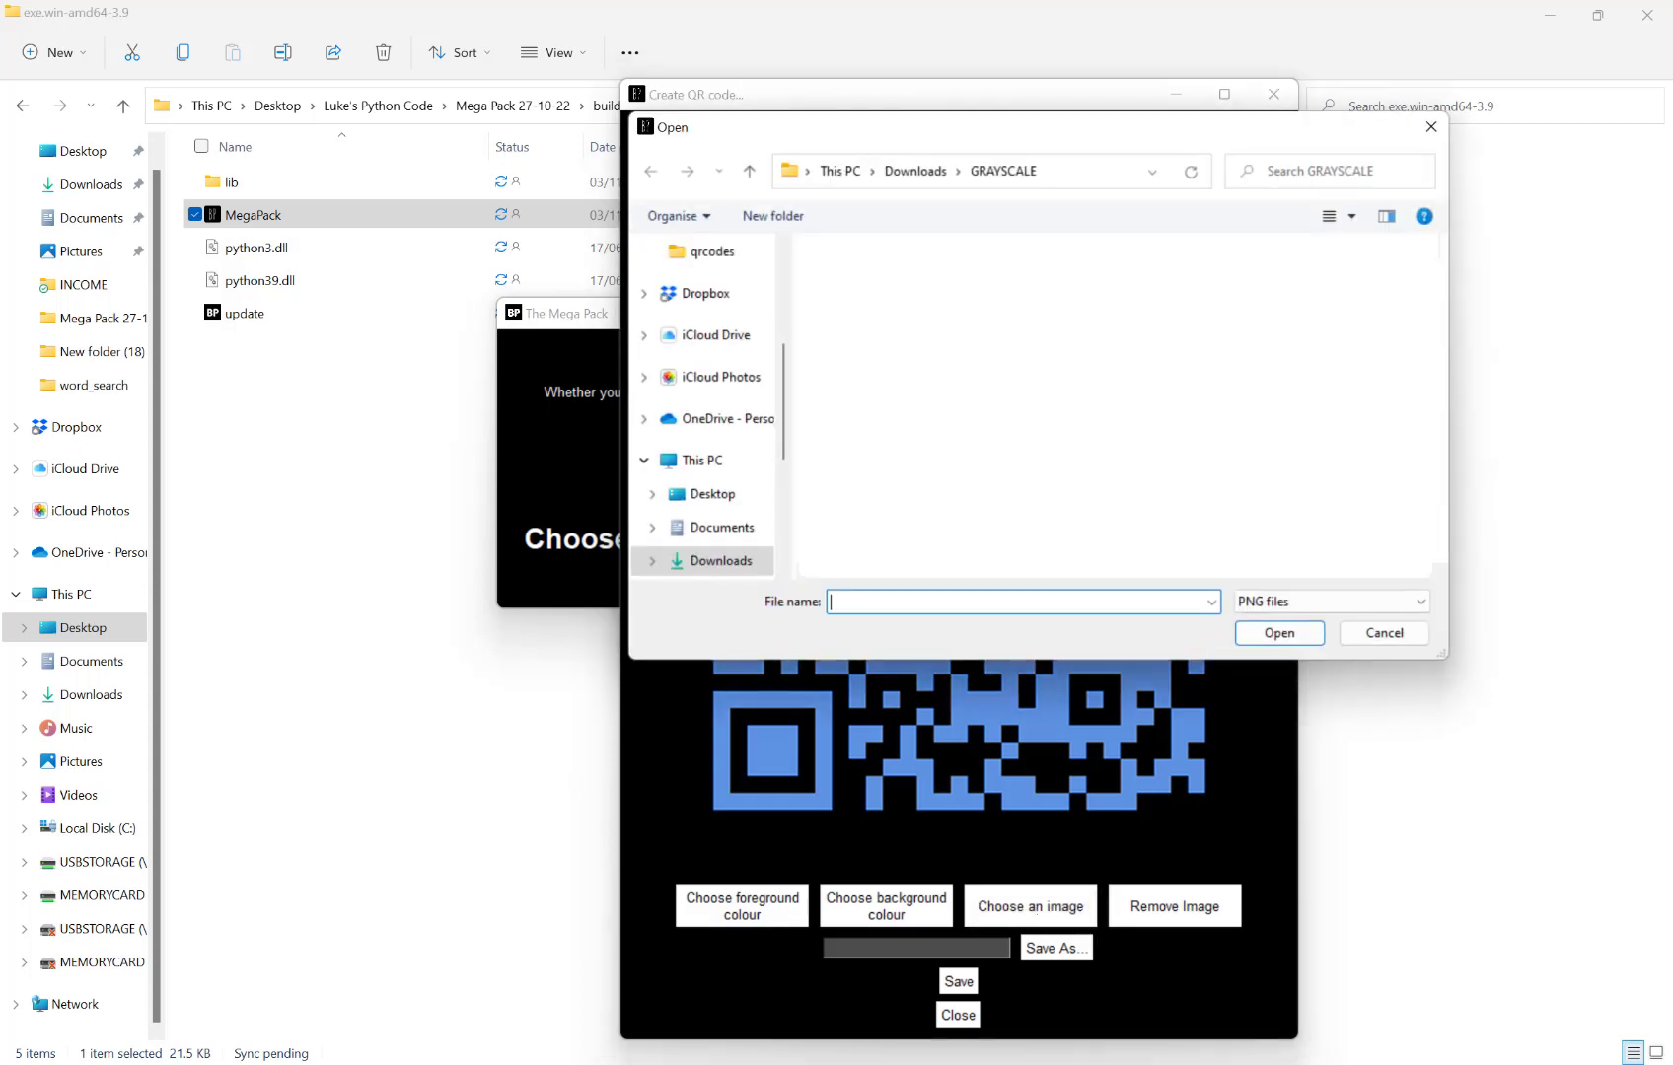
pyautogui.click(915, 171)
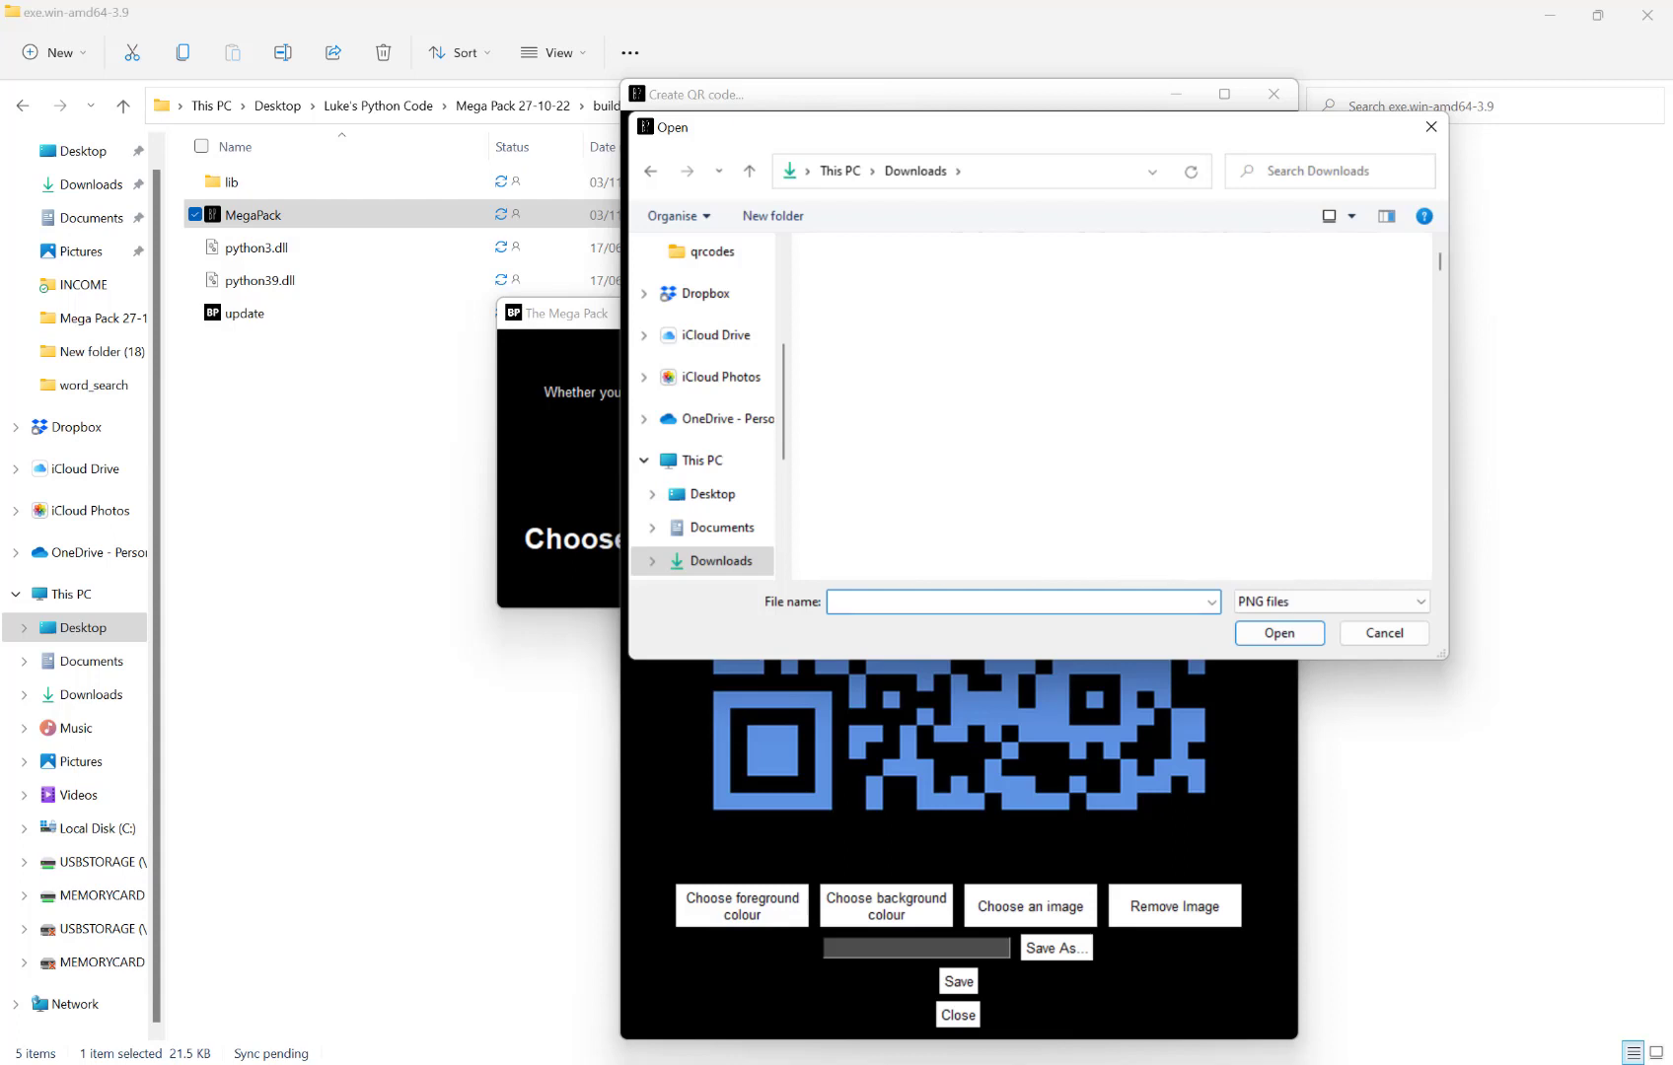
pyautogui.doubleClick(854, 481)
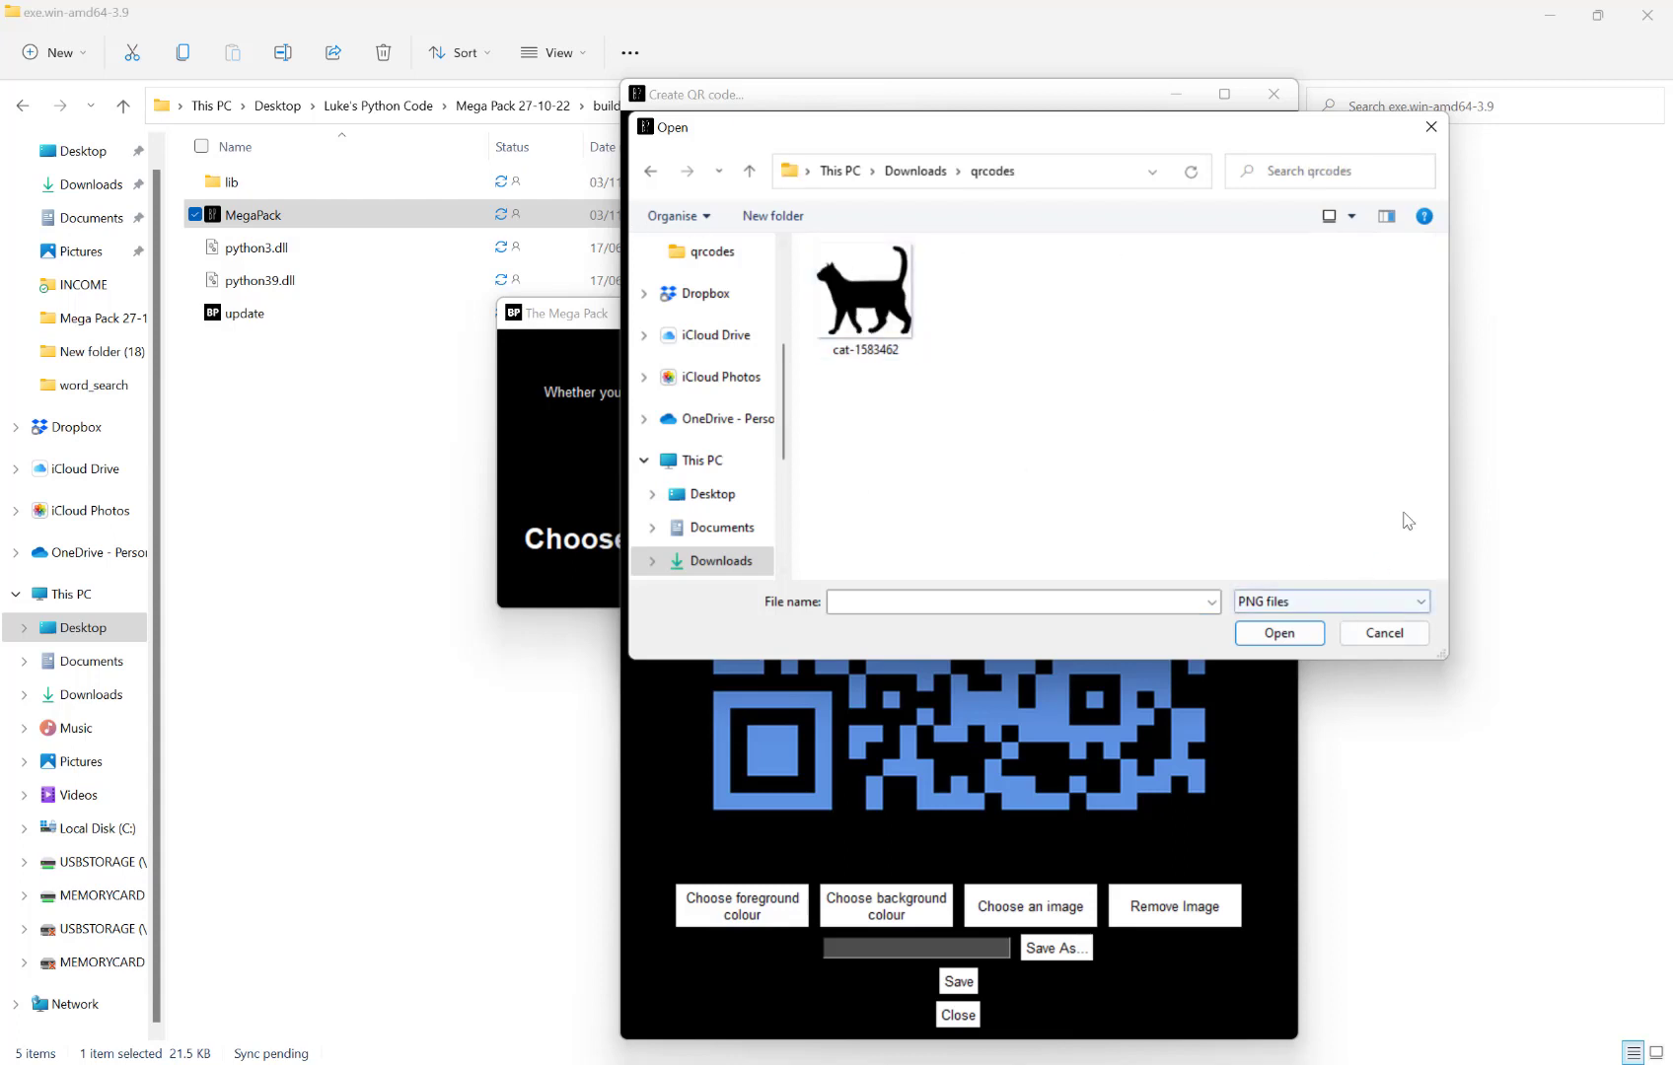
pyautogui.click(1332, 602)
pyautogui.click(1282, 640)
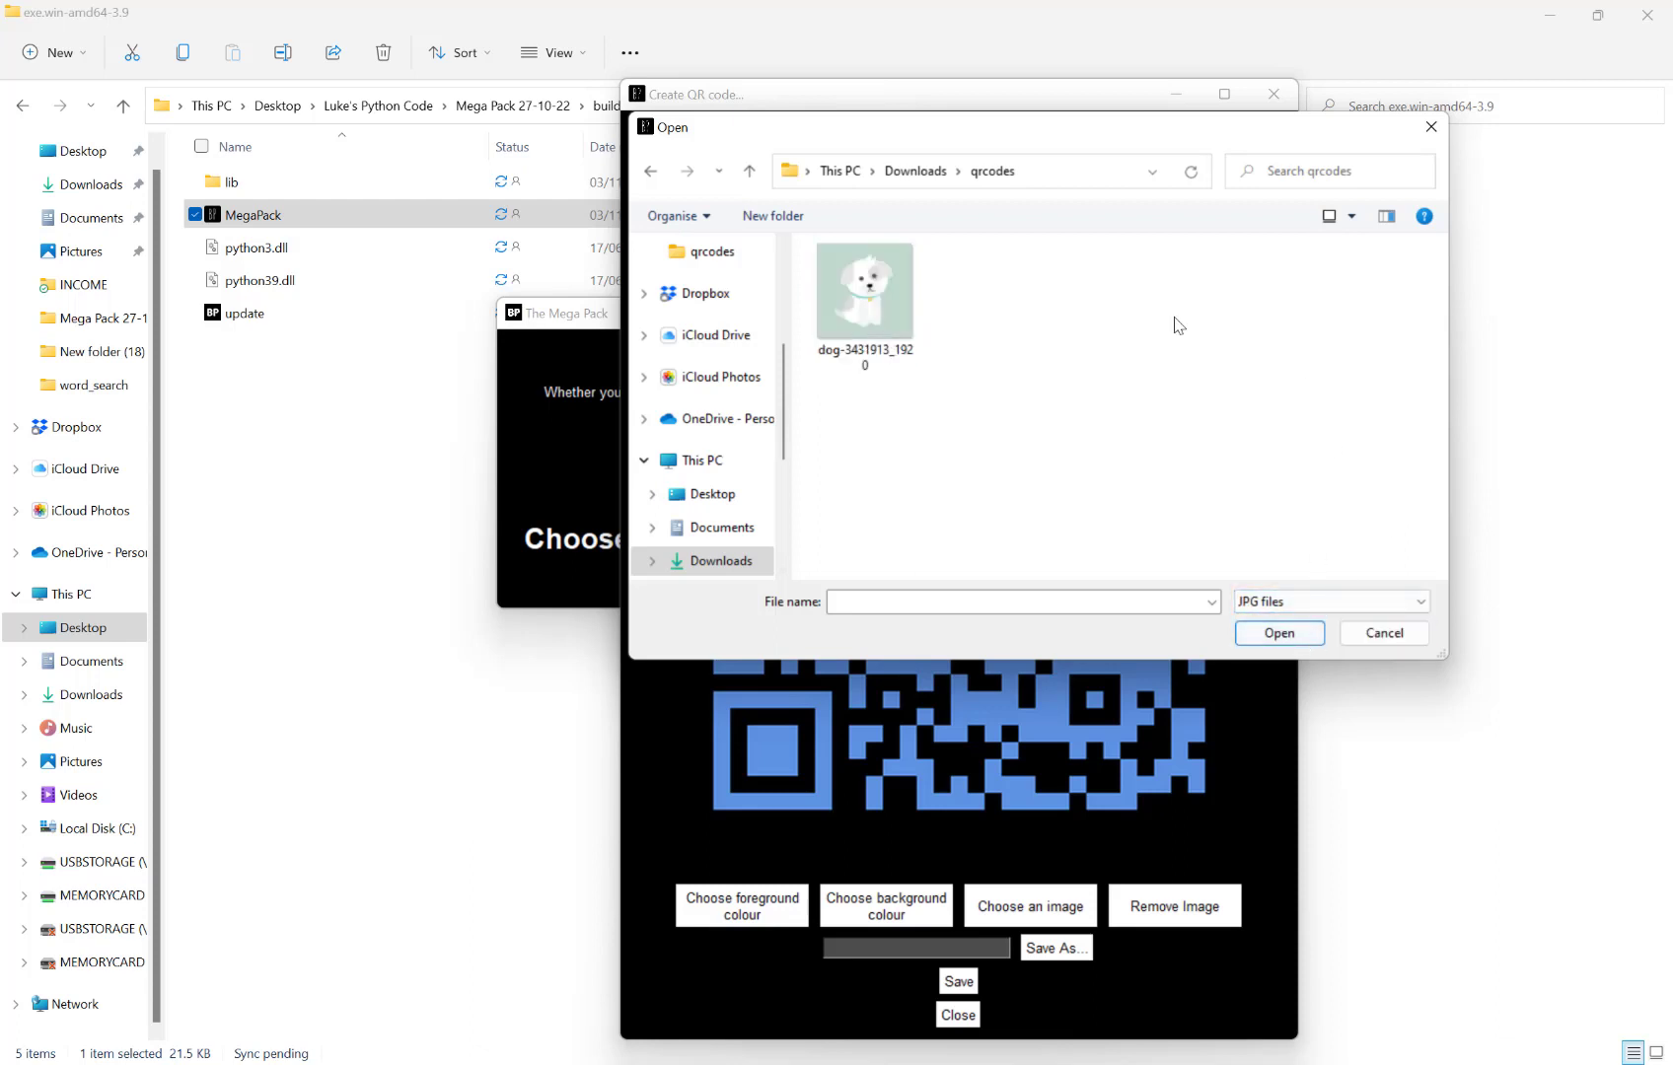
pyautogui.click(850, 292)
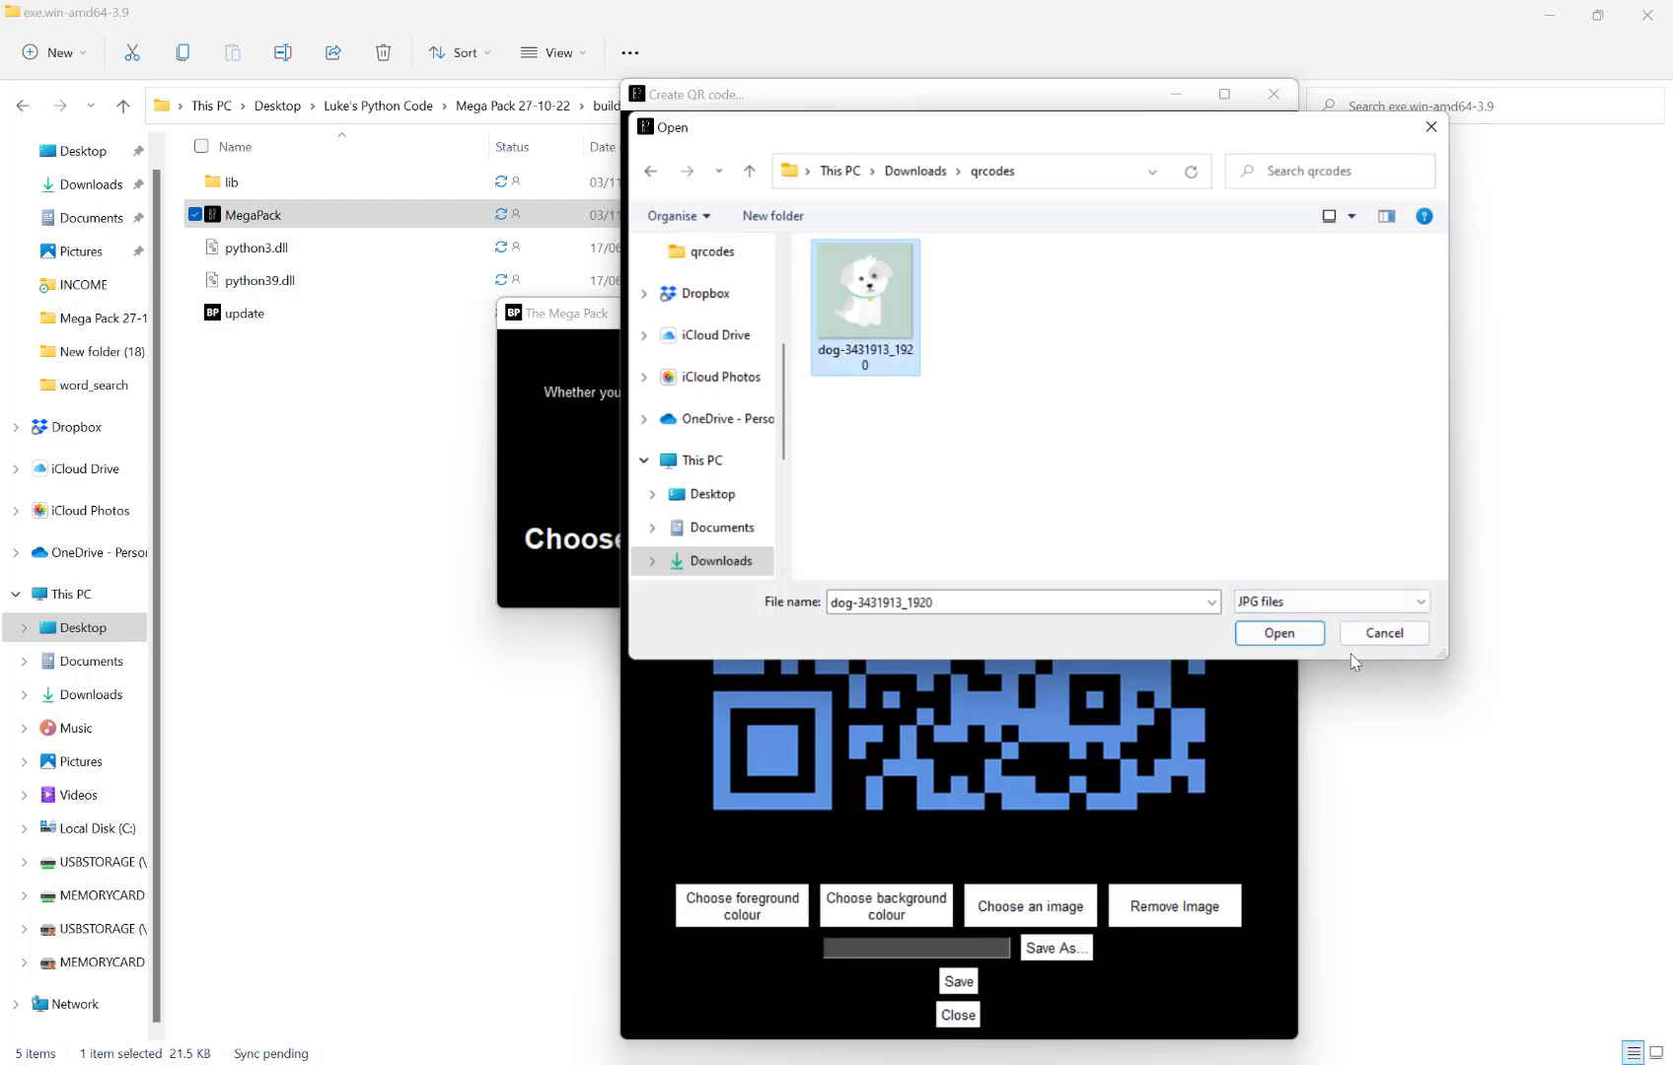
pyautogui.click(1279, 632)
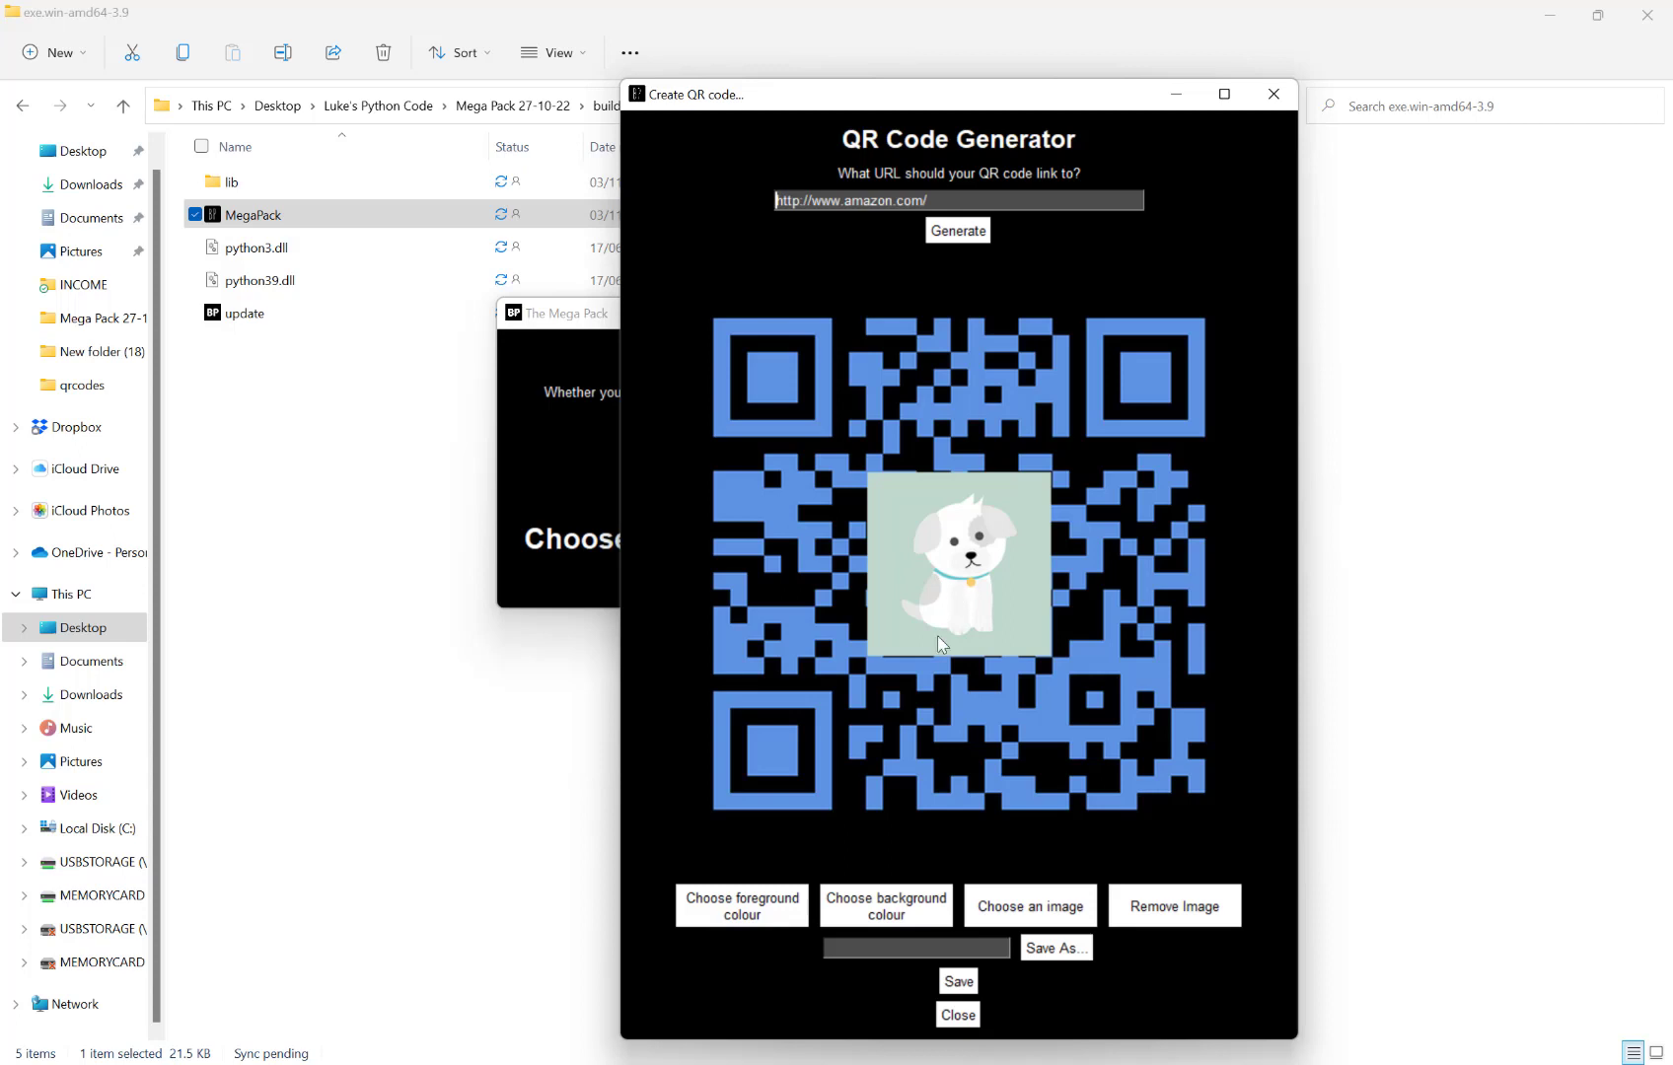
# - Remove the dog image from the QR code and insert the JPG file dog-3431913_1920 again
pyautogui.click(1205, 915)
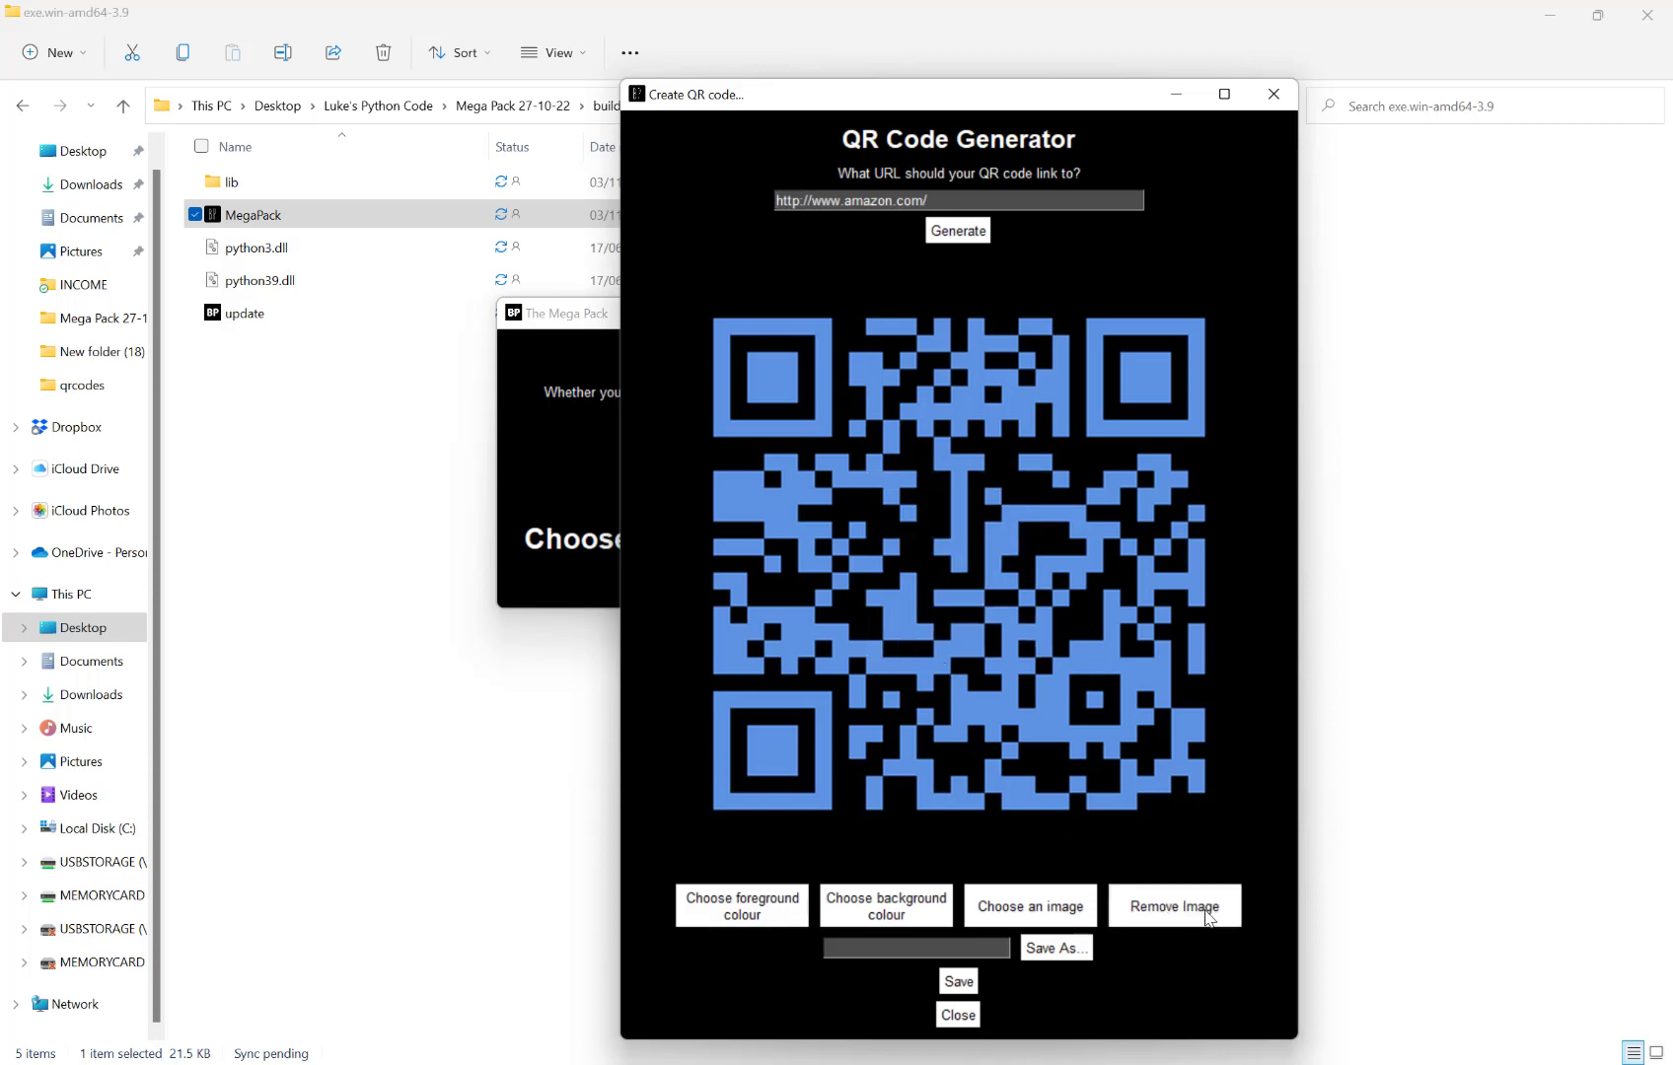
pyautogui.click(1001, 906)
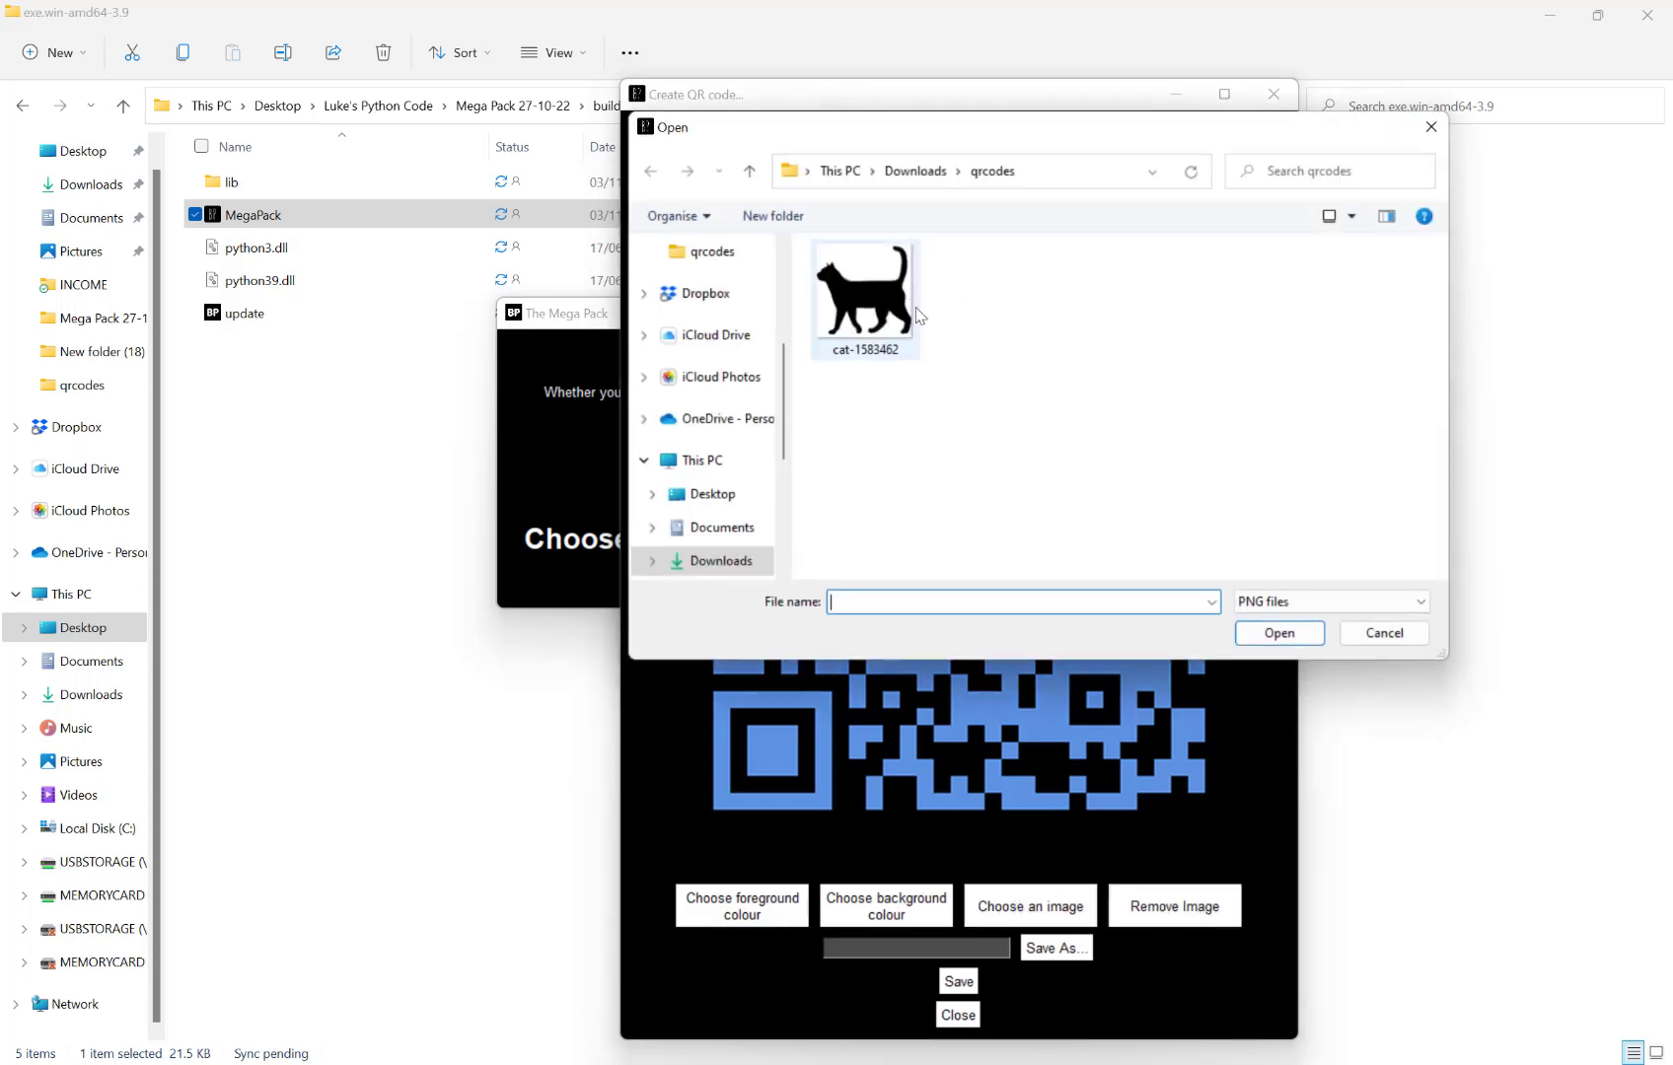
pyautogui.click(1331, 602)
pyautogui.click(1272, 636)
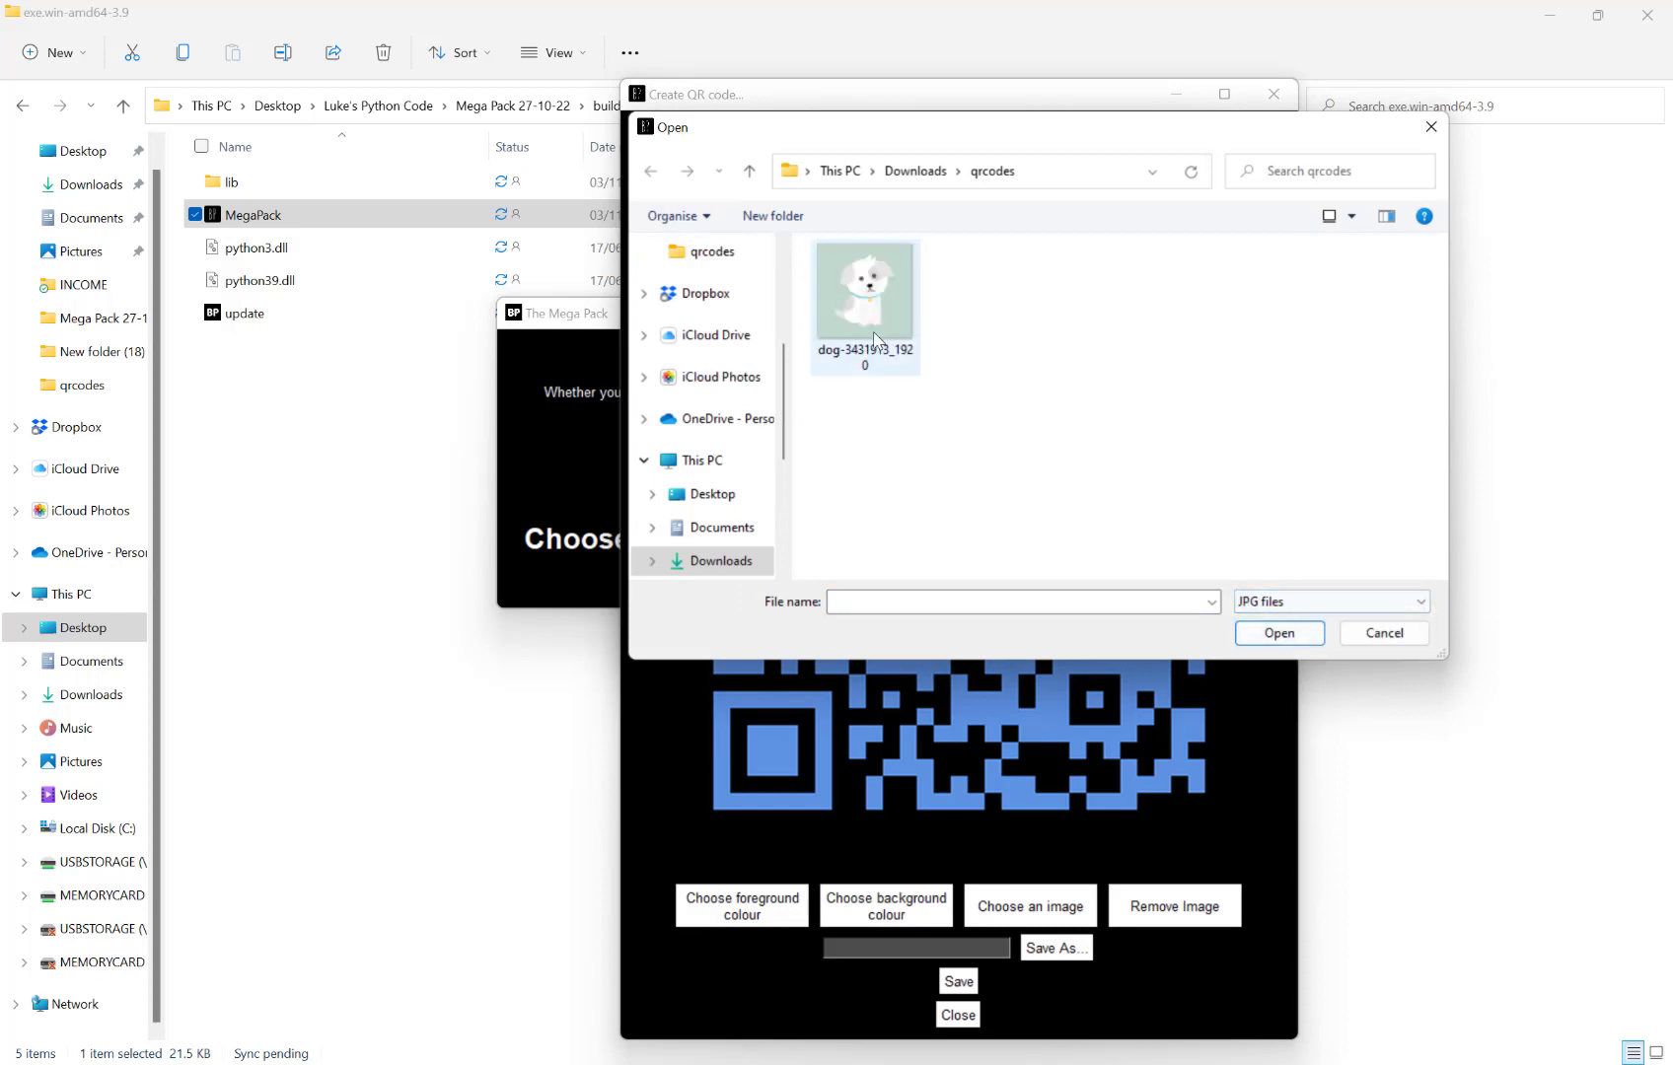
pyautogui.click(864, 295)
pyautogui.click(1258, 632)
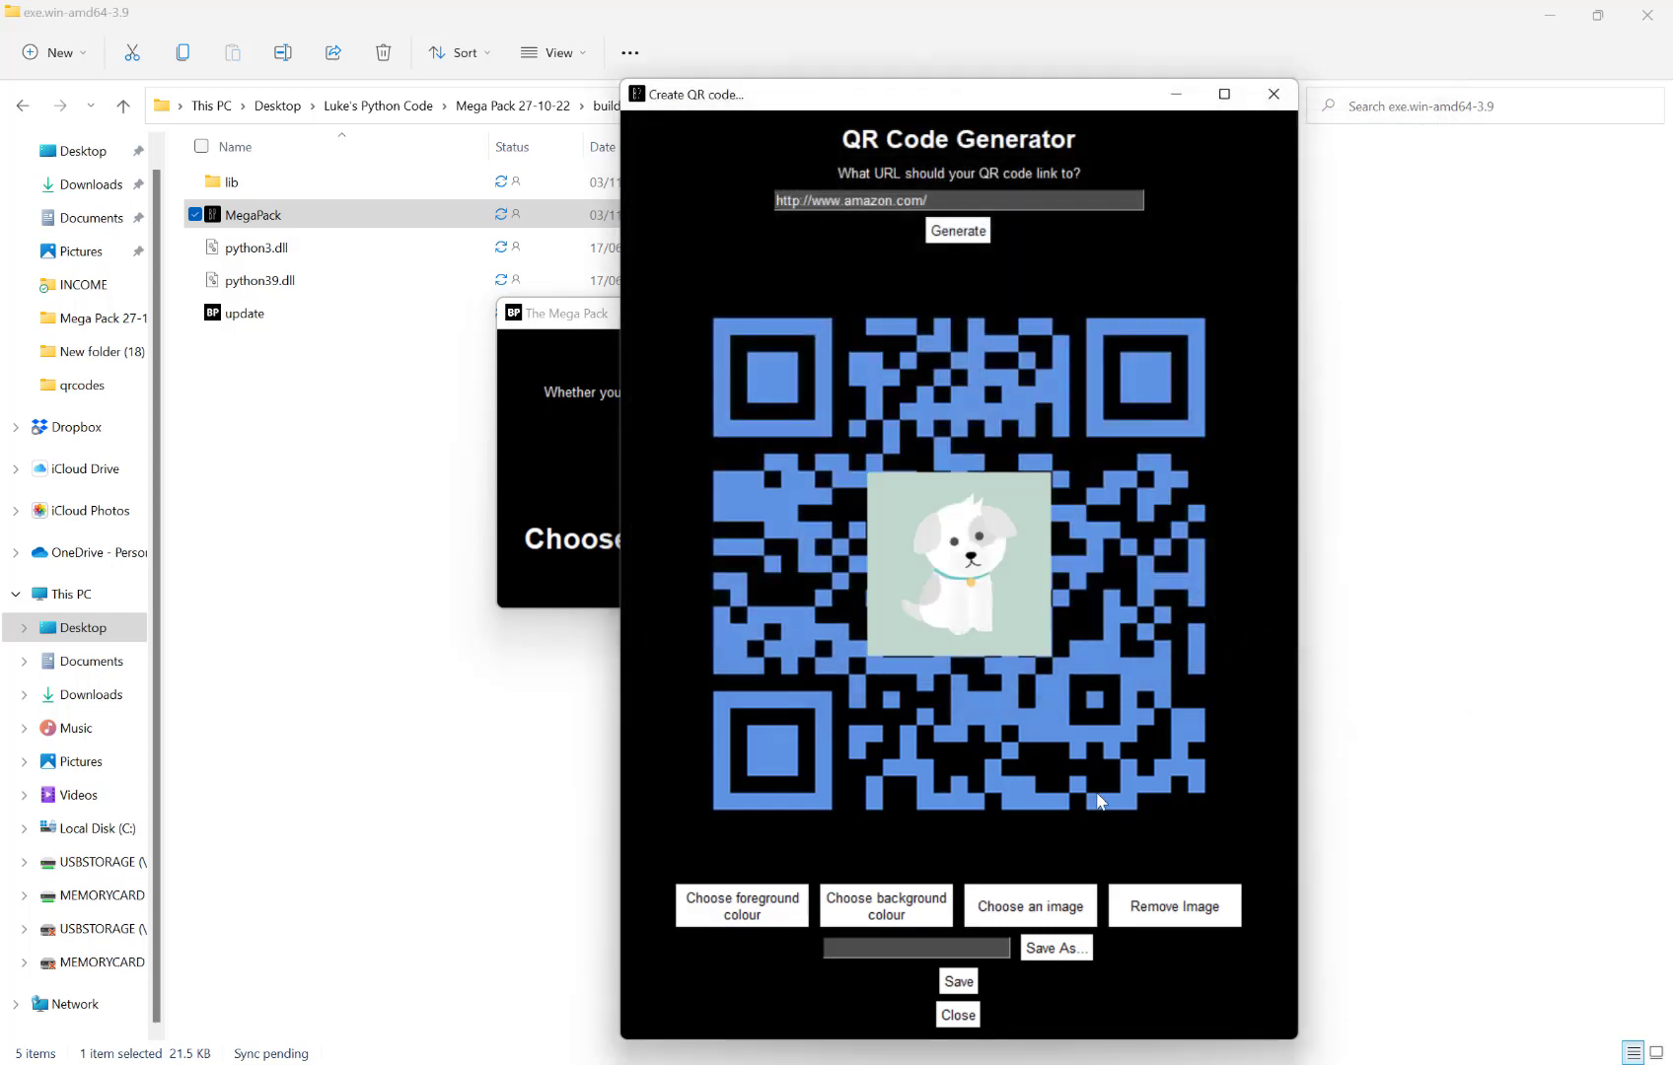
# - Save the QR code as a PNG file named QRCODE1 in the qrcodes folder and dismiss the confirmation
pyautogui.click(1050, 951)
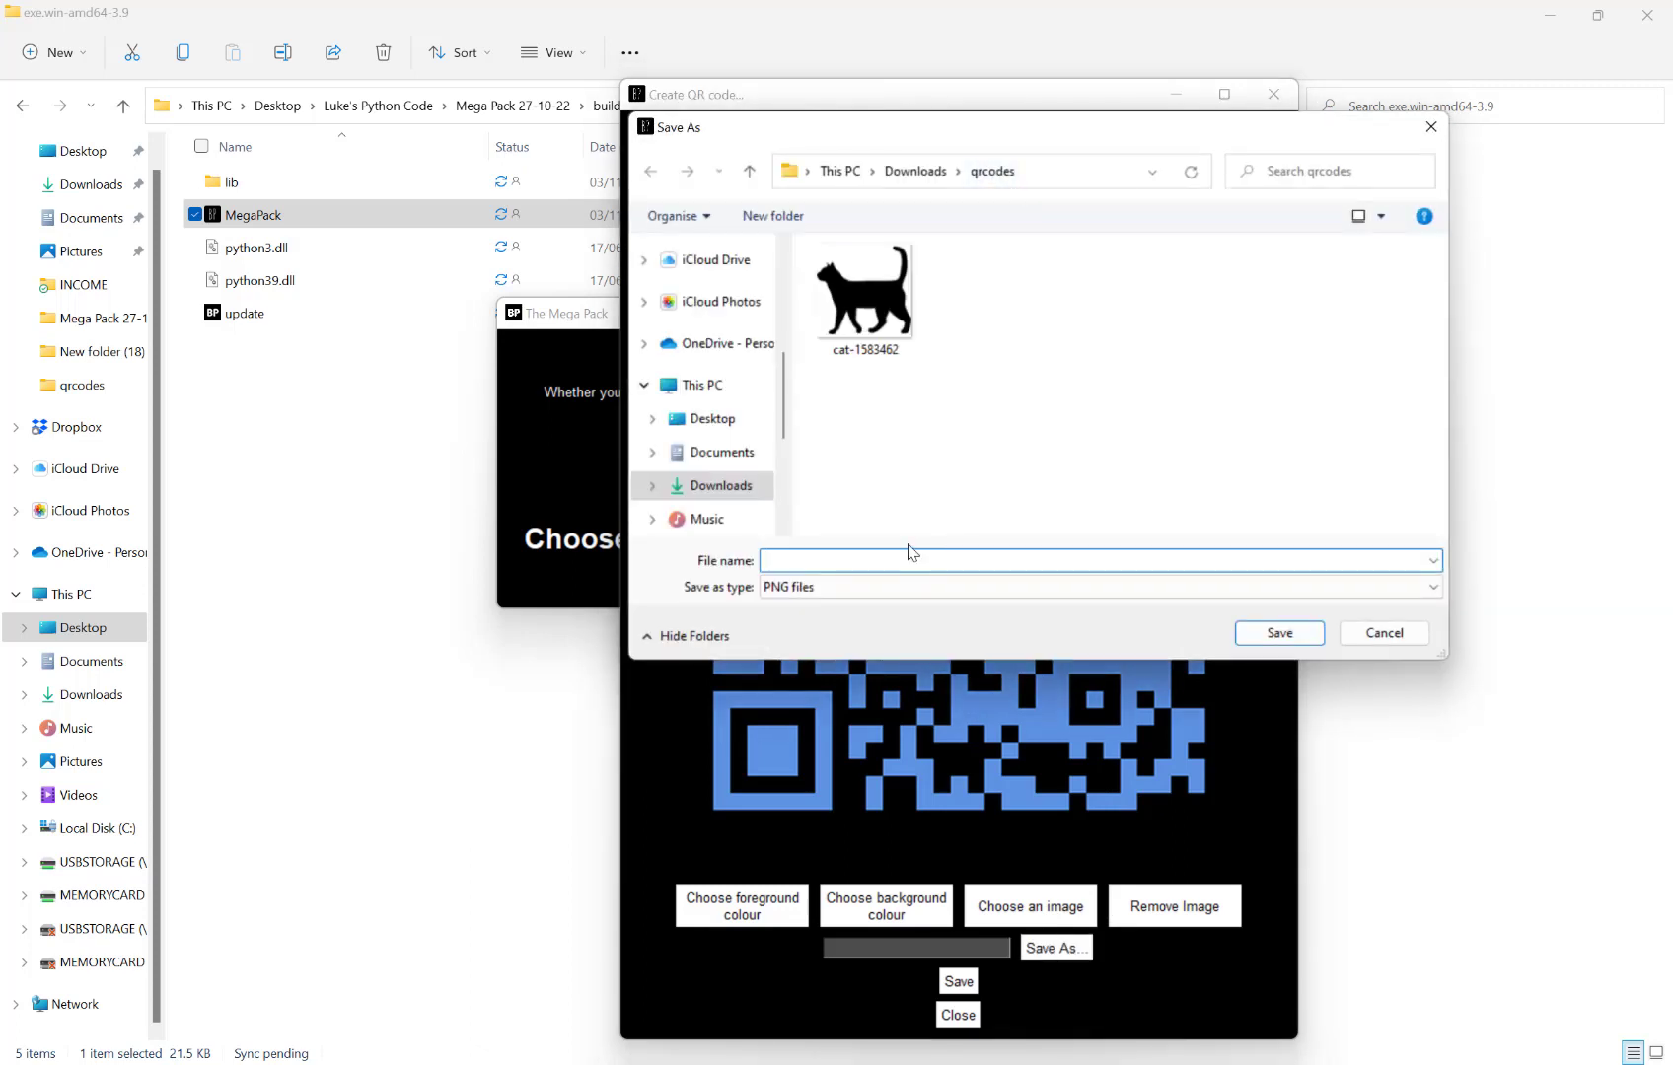
pyautogui.write('QRCODE1')
pyautogui.click(817, 590)
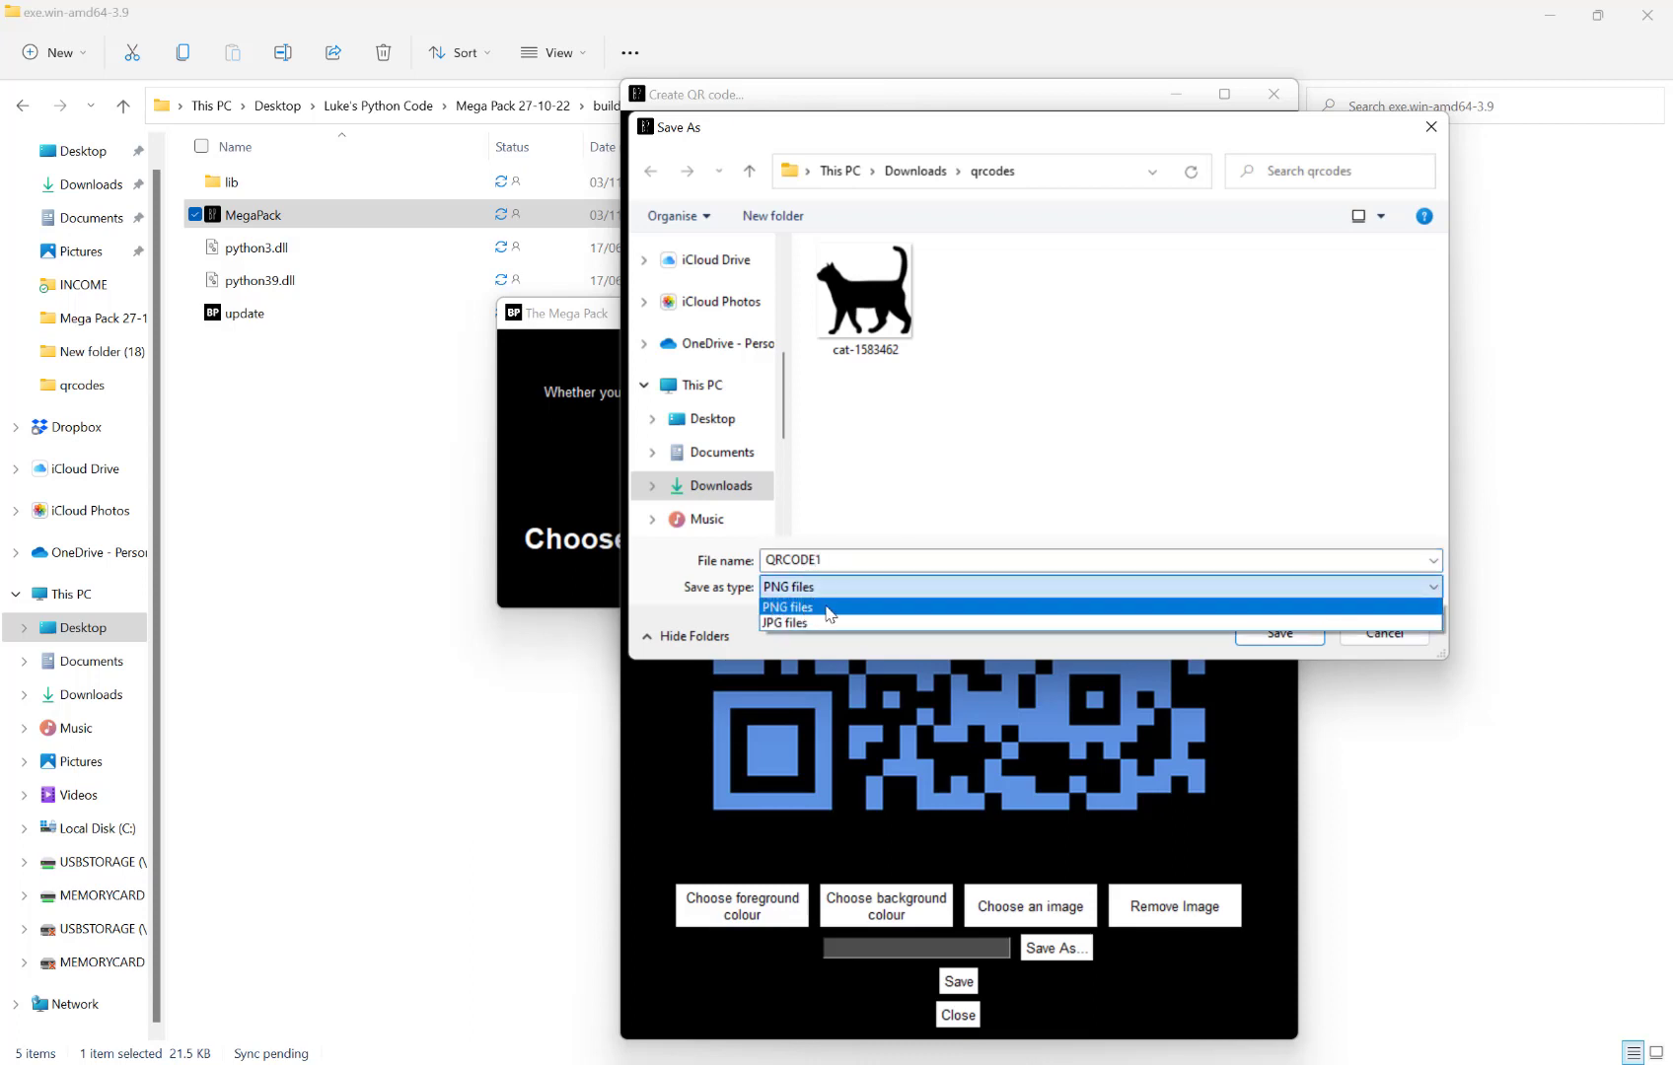
pyautogui.click(814, 610)
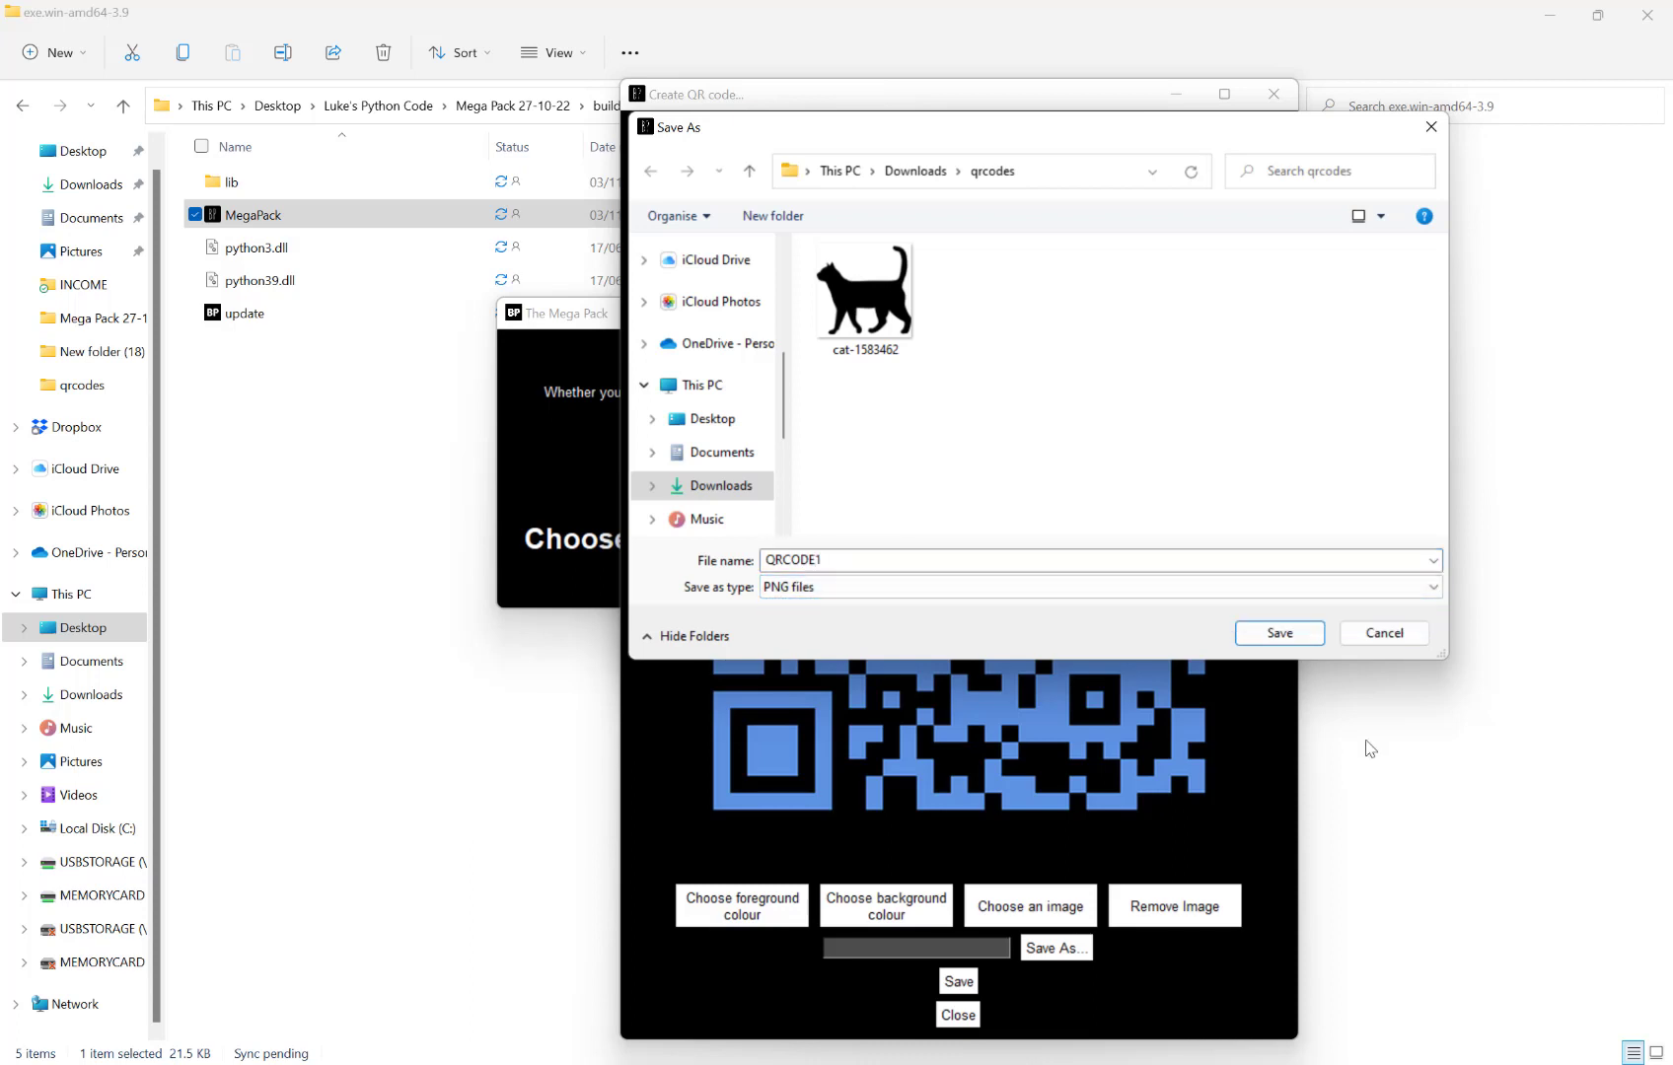
pyautogui.click(1265, 636)
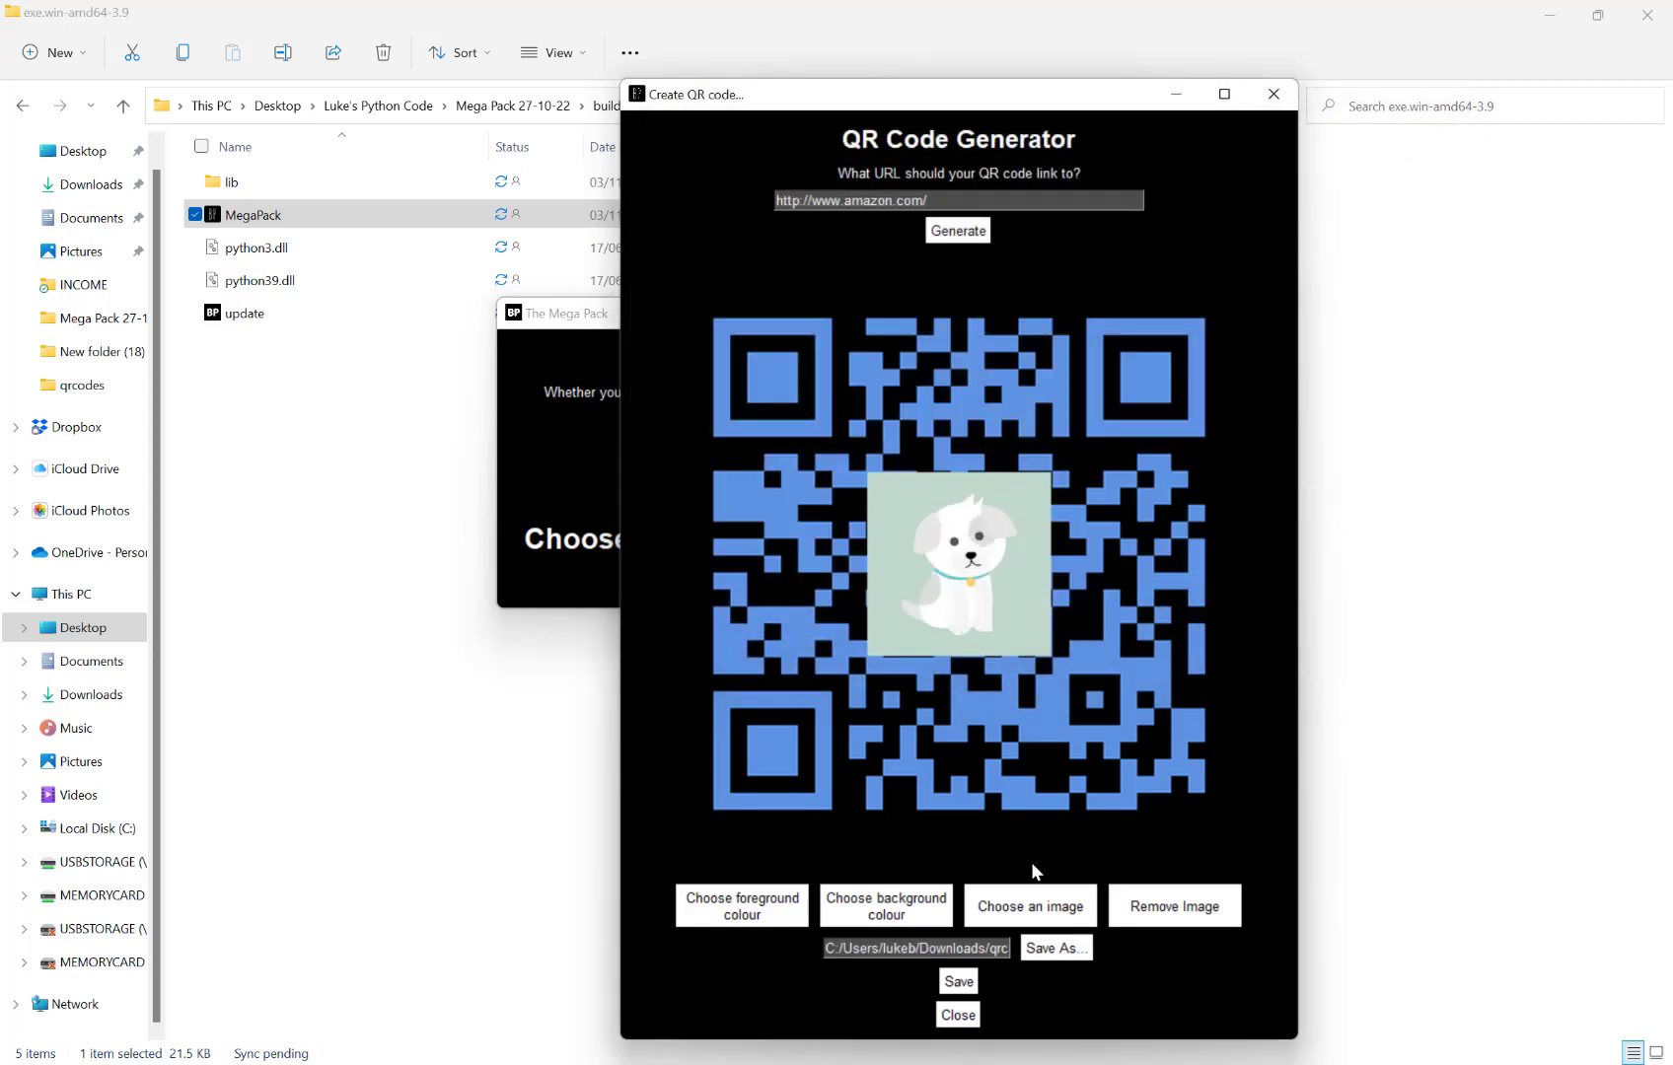
pyautogui.click(962, 990)
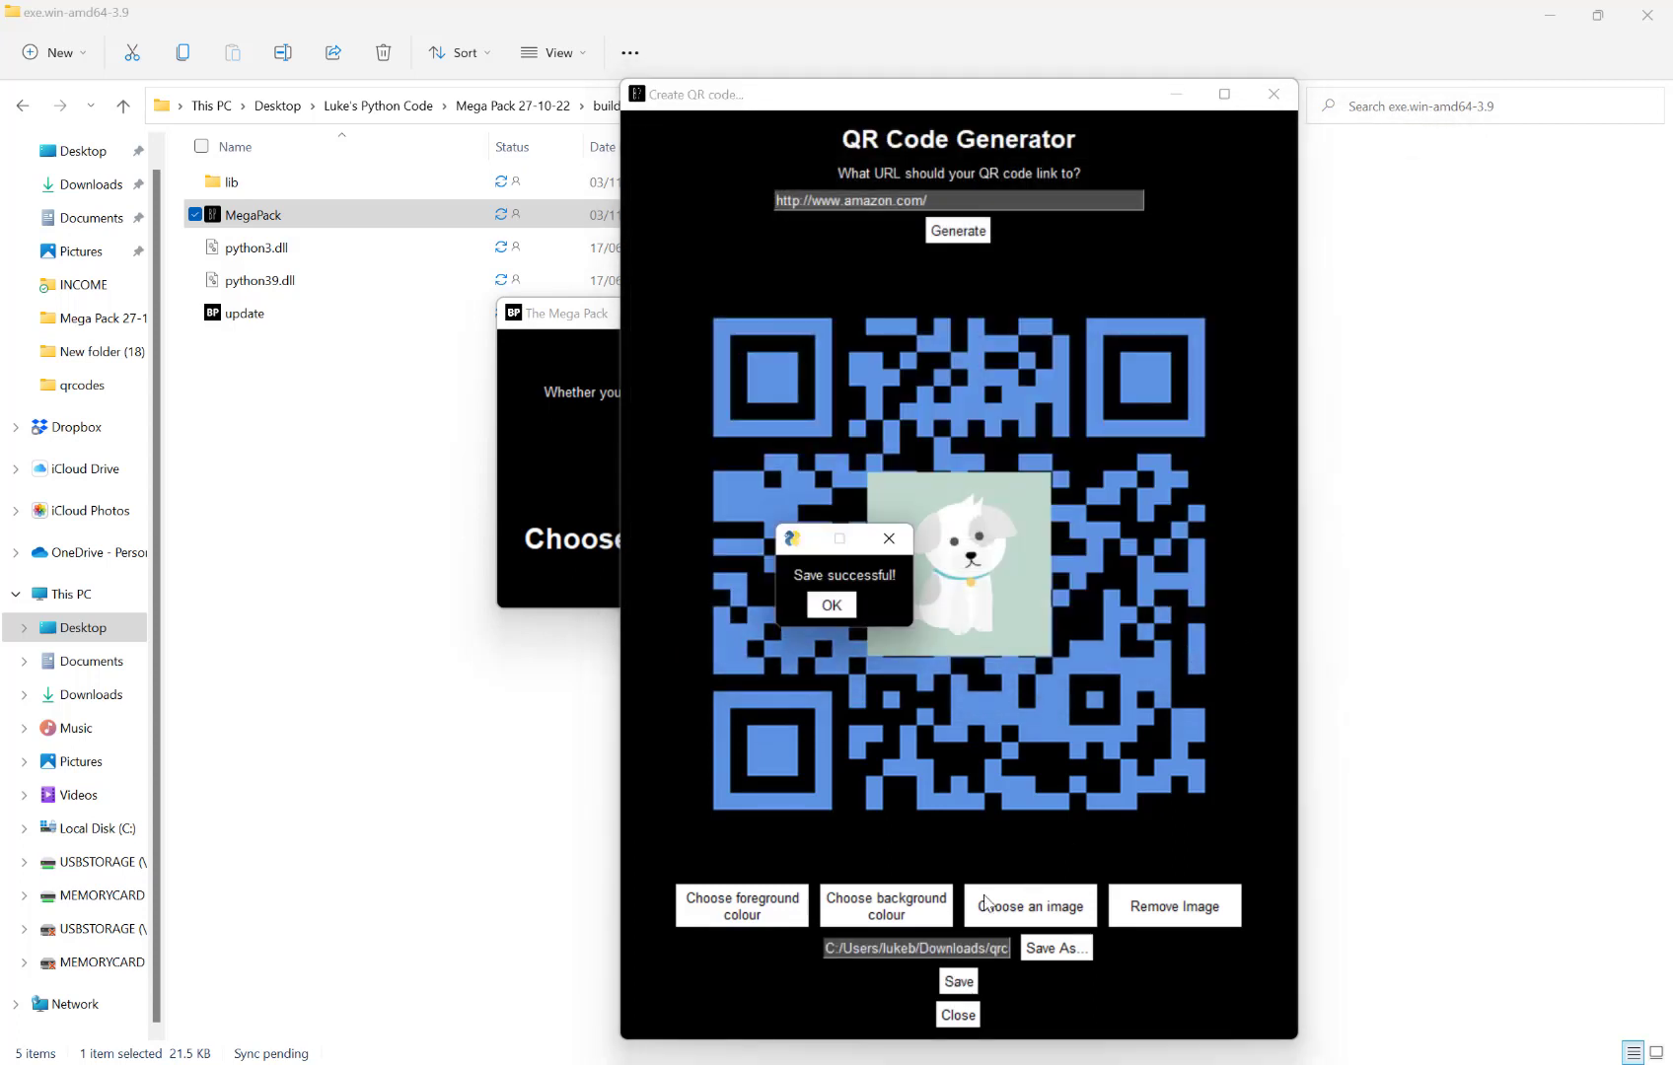
pyautogui.click(837, 608)
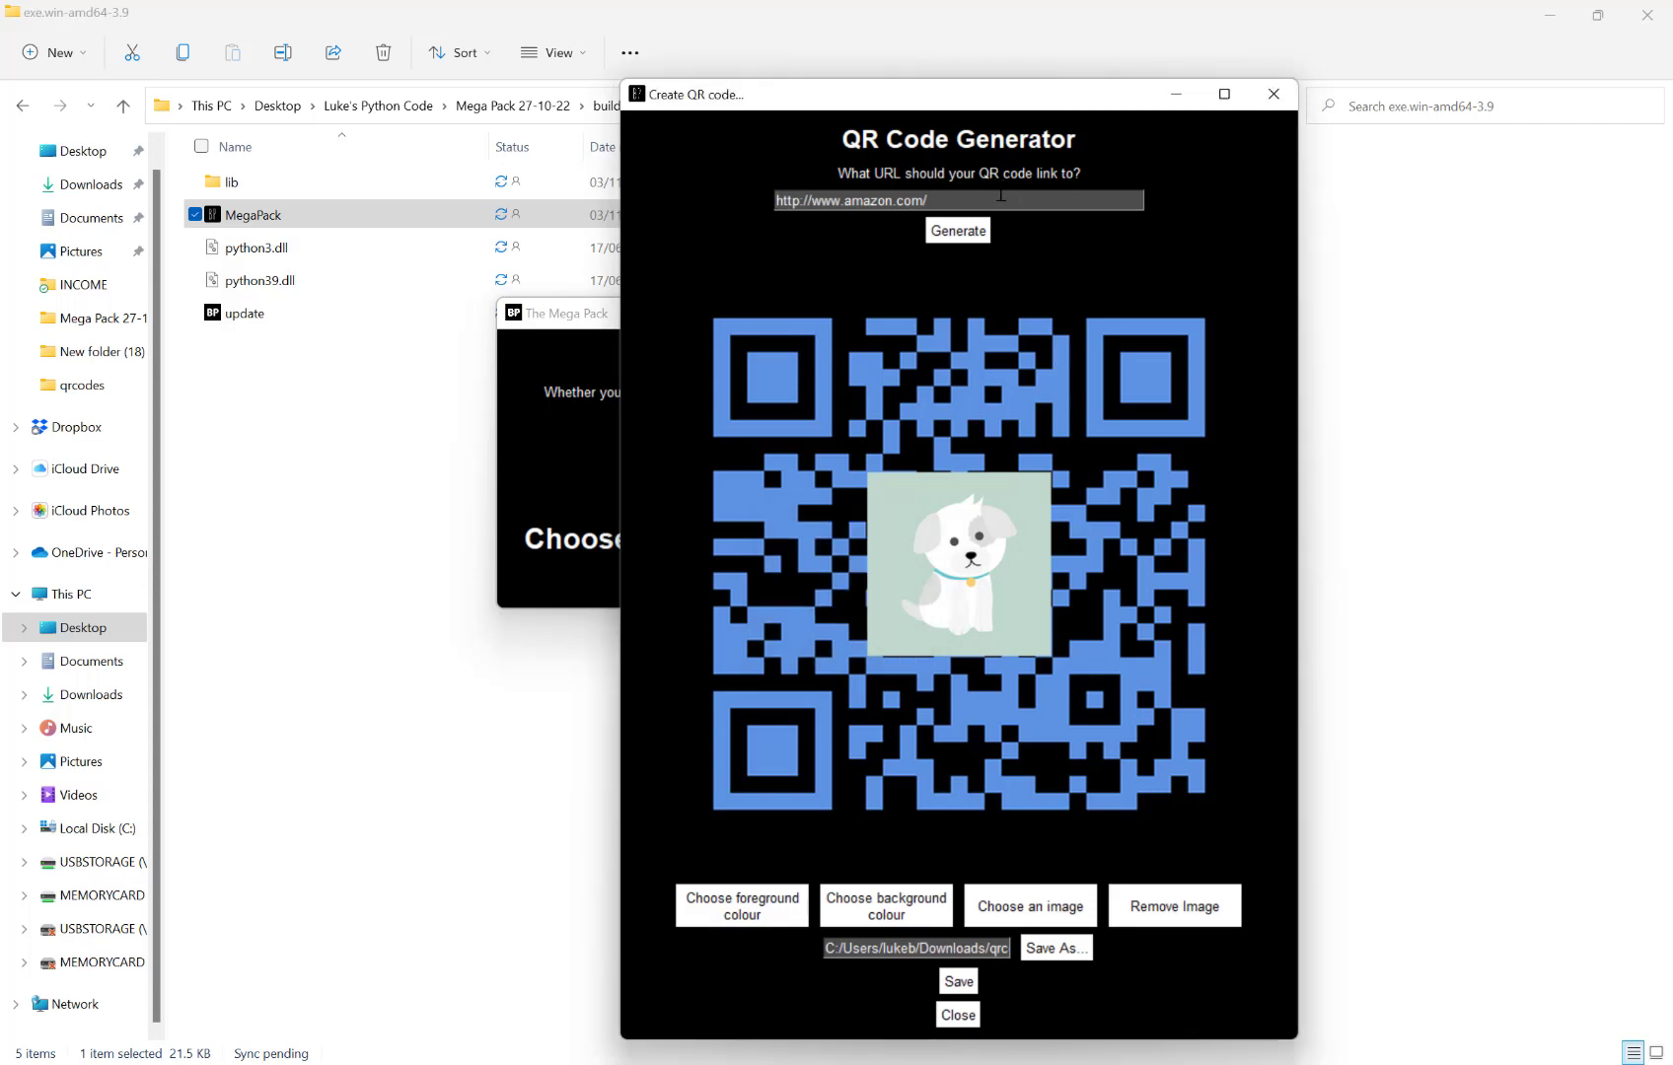
pyautogui.press('BackSpace')
pyautogui.press('BackSpace')
pyautogui.press('BackSpace')
pyautogui.press('BackSpace')
pyautogui.press('BackSpace')
pyautogui.press('BackSpace')
pyautogui.press('BackSpace')
pyautogui.press('BackSpace')
pyautogui.press('BackSpace')
pyautogui.press('BackSpace')
pyautogui.press('BackSpace')
pyautogui.write('facebook.com')
pyautogui.click(954, 233)
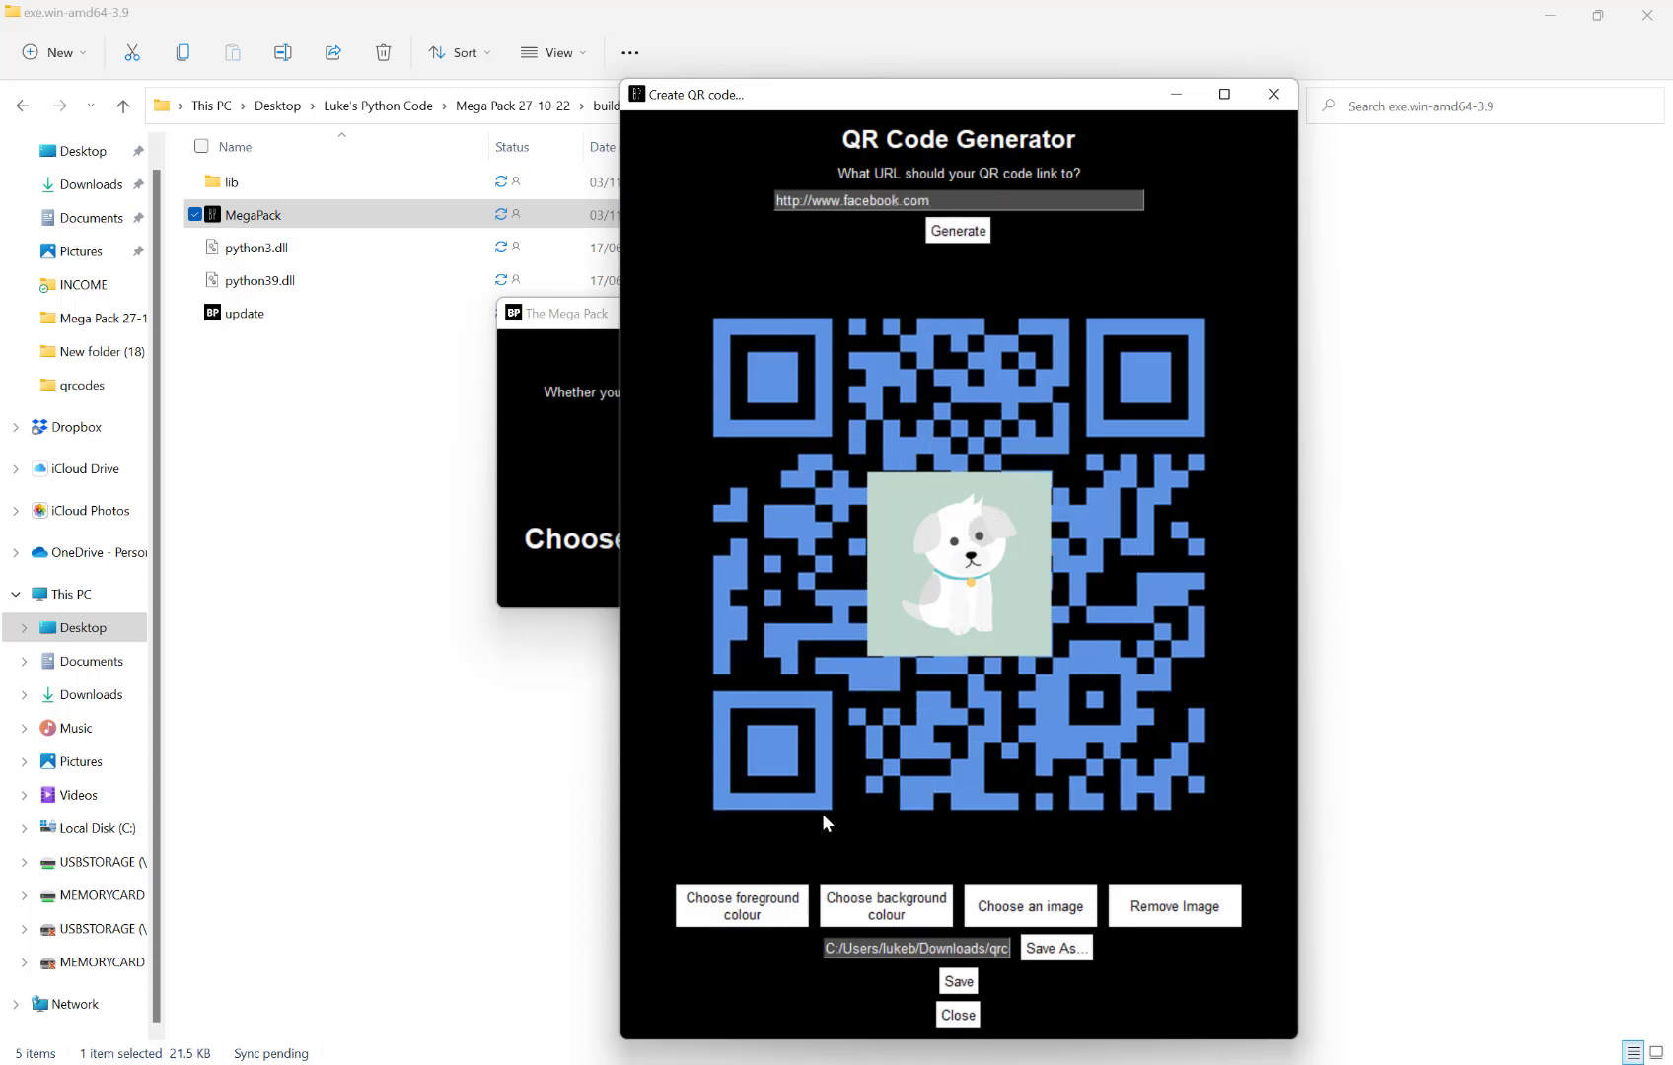
# - Set the QR code's foreground colour to the basic hot pink with RGB 255, 0, 128
pyautogui.click(755, 912)
pyautogui.click(842, 225)
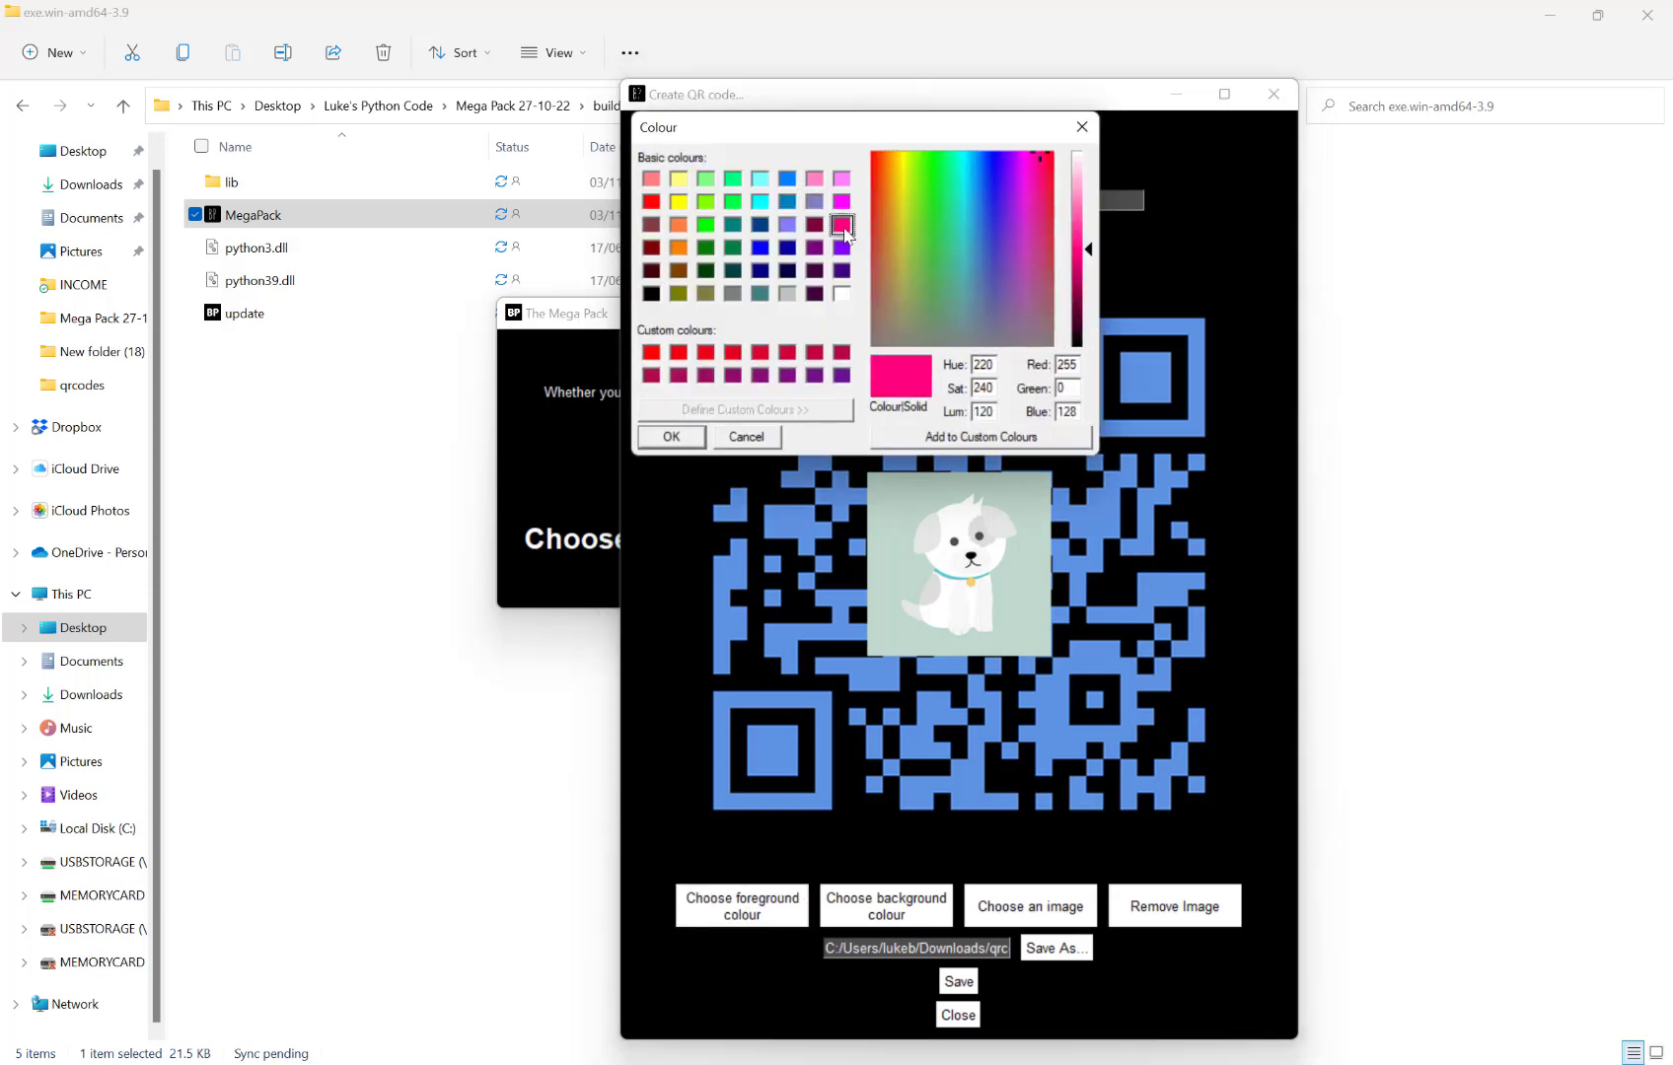
pyautogui.click(687, 435)
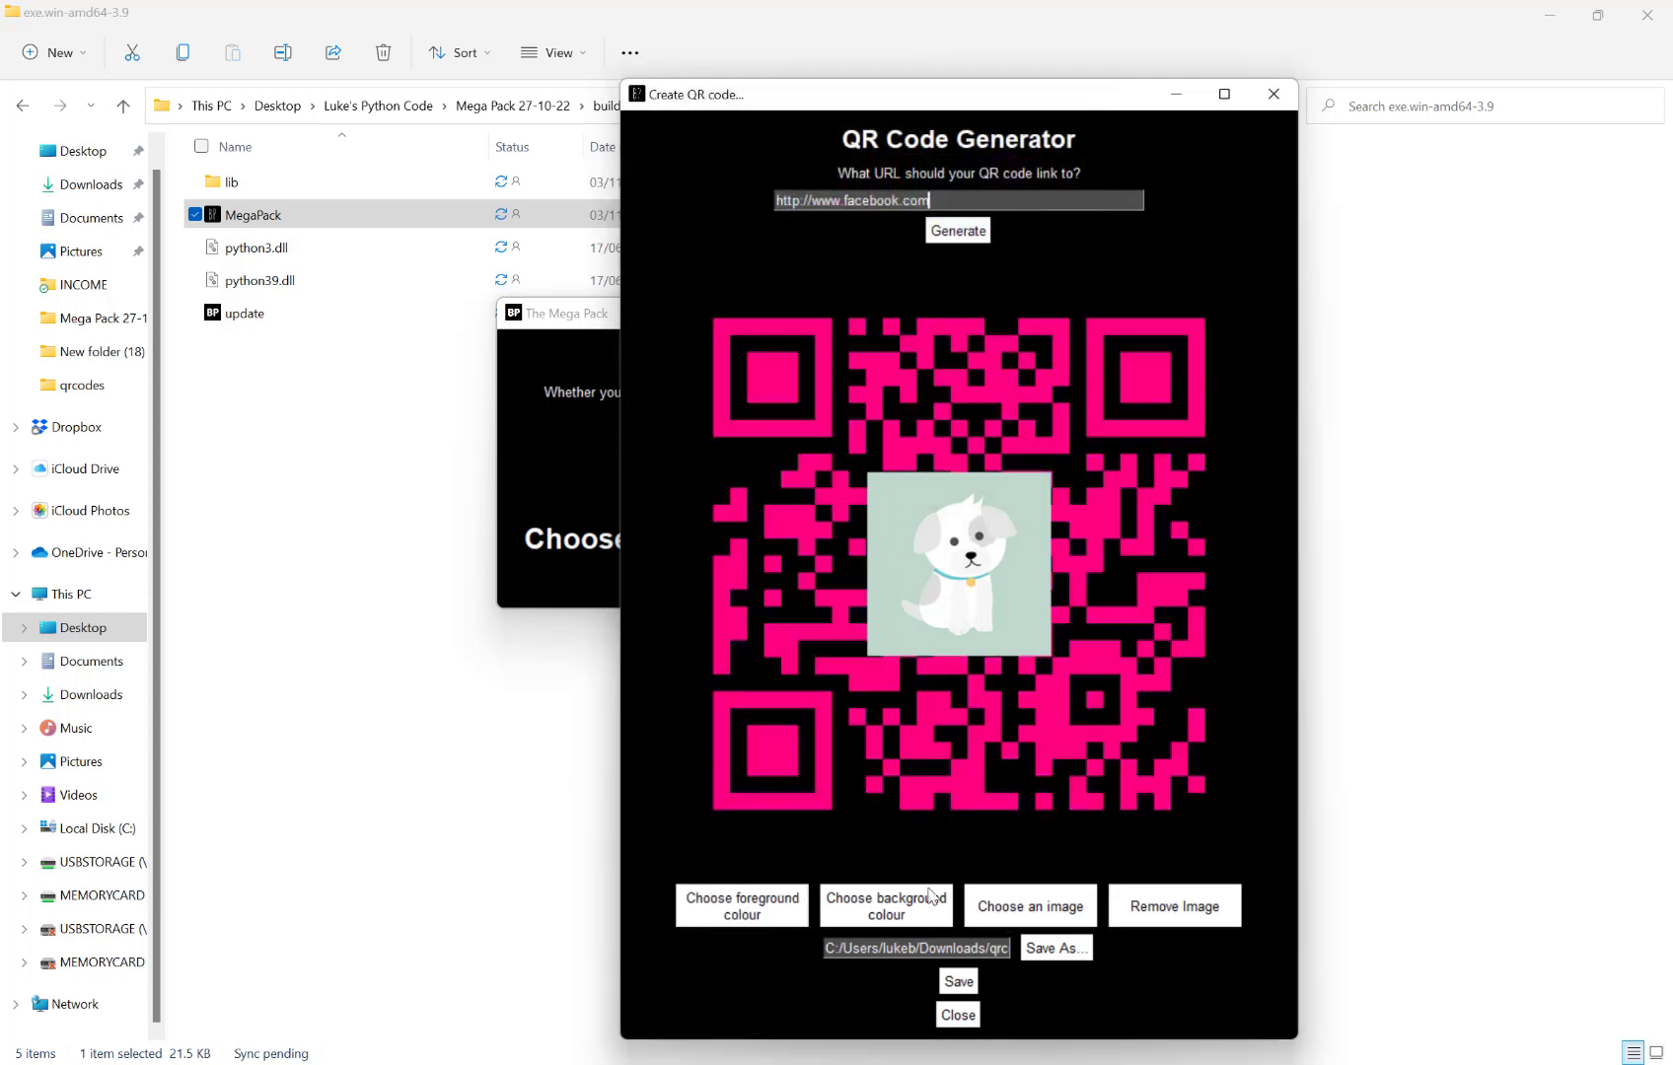
# - Set the QR code's background colour to the basic cyan with RGB 0, 255, 255
pyautogui.click(930, 897)
pyautogui.click(760, 202)
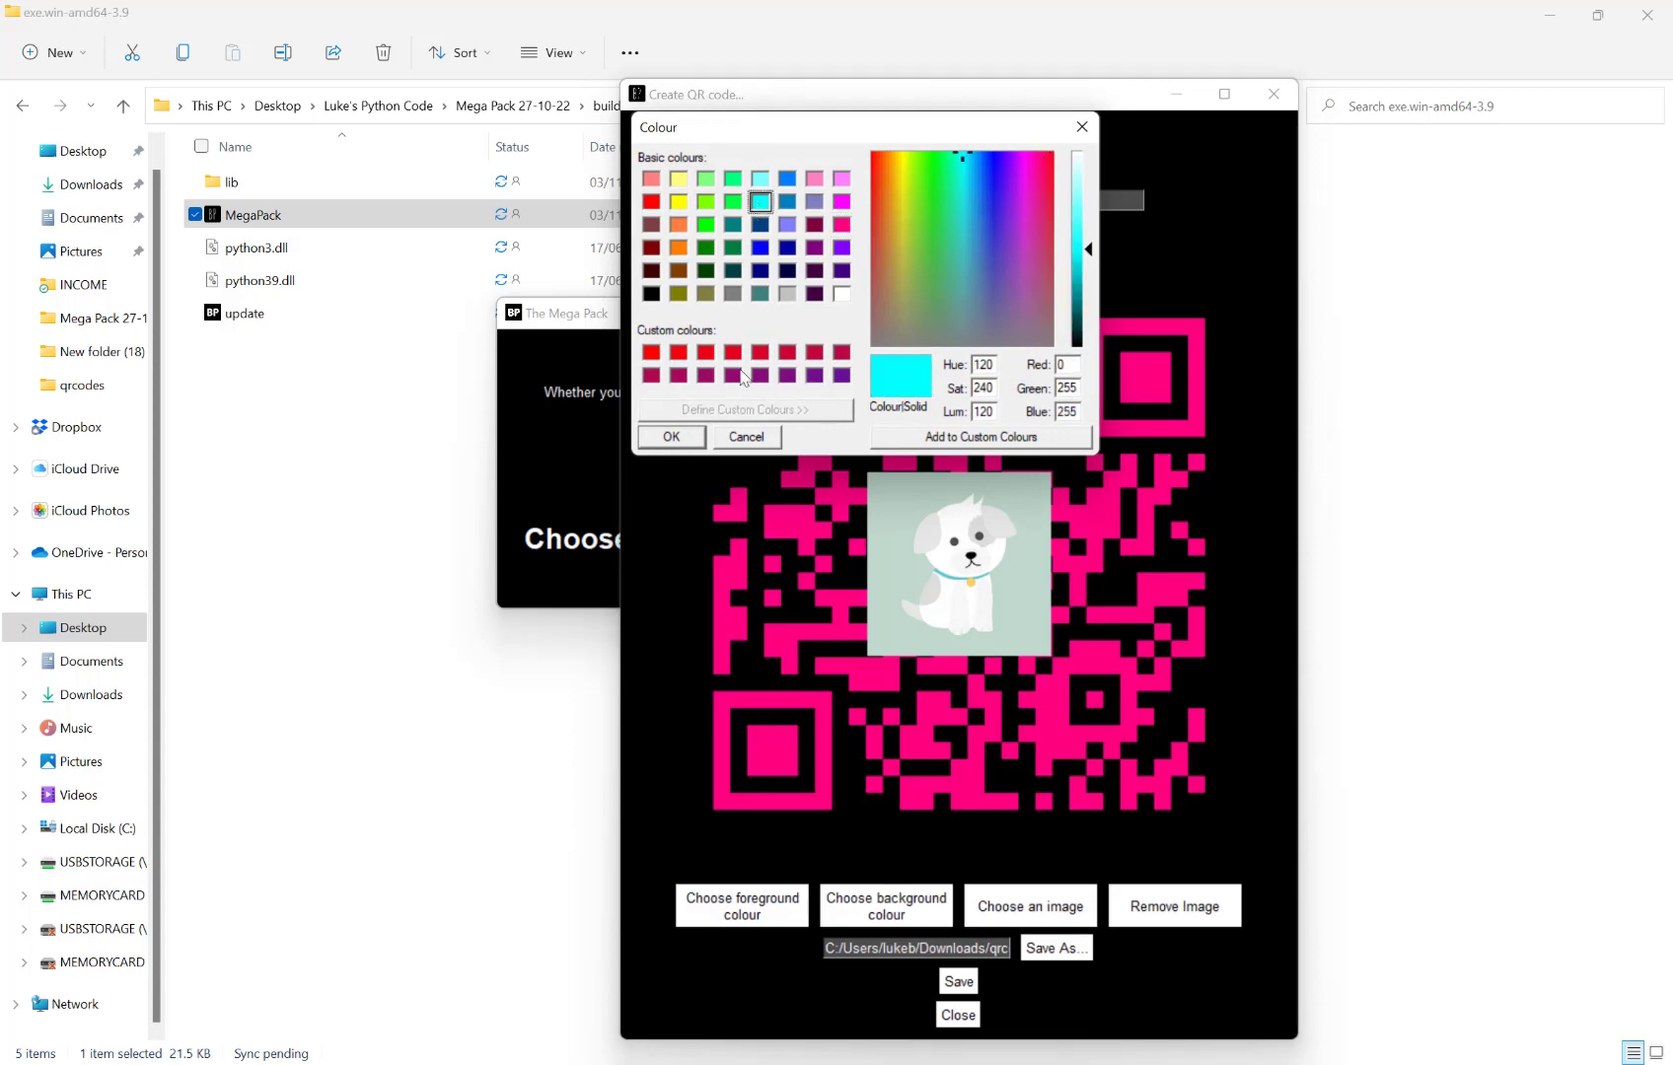
pyautogui.click(680, 442)
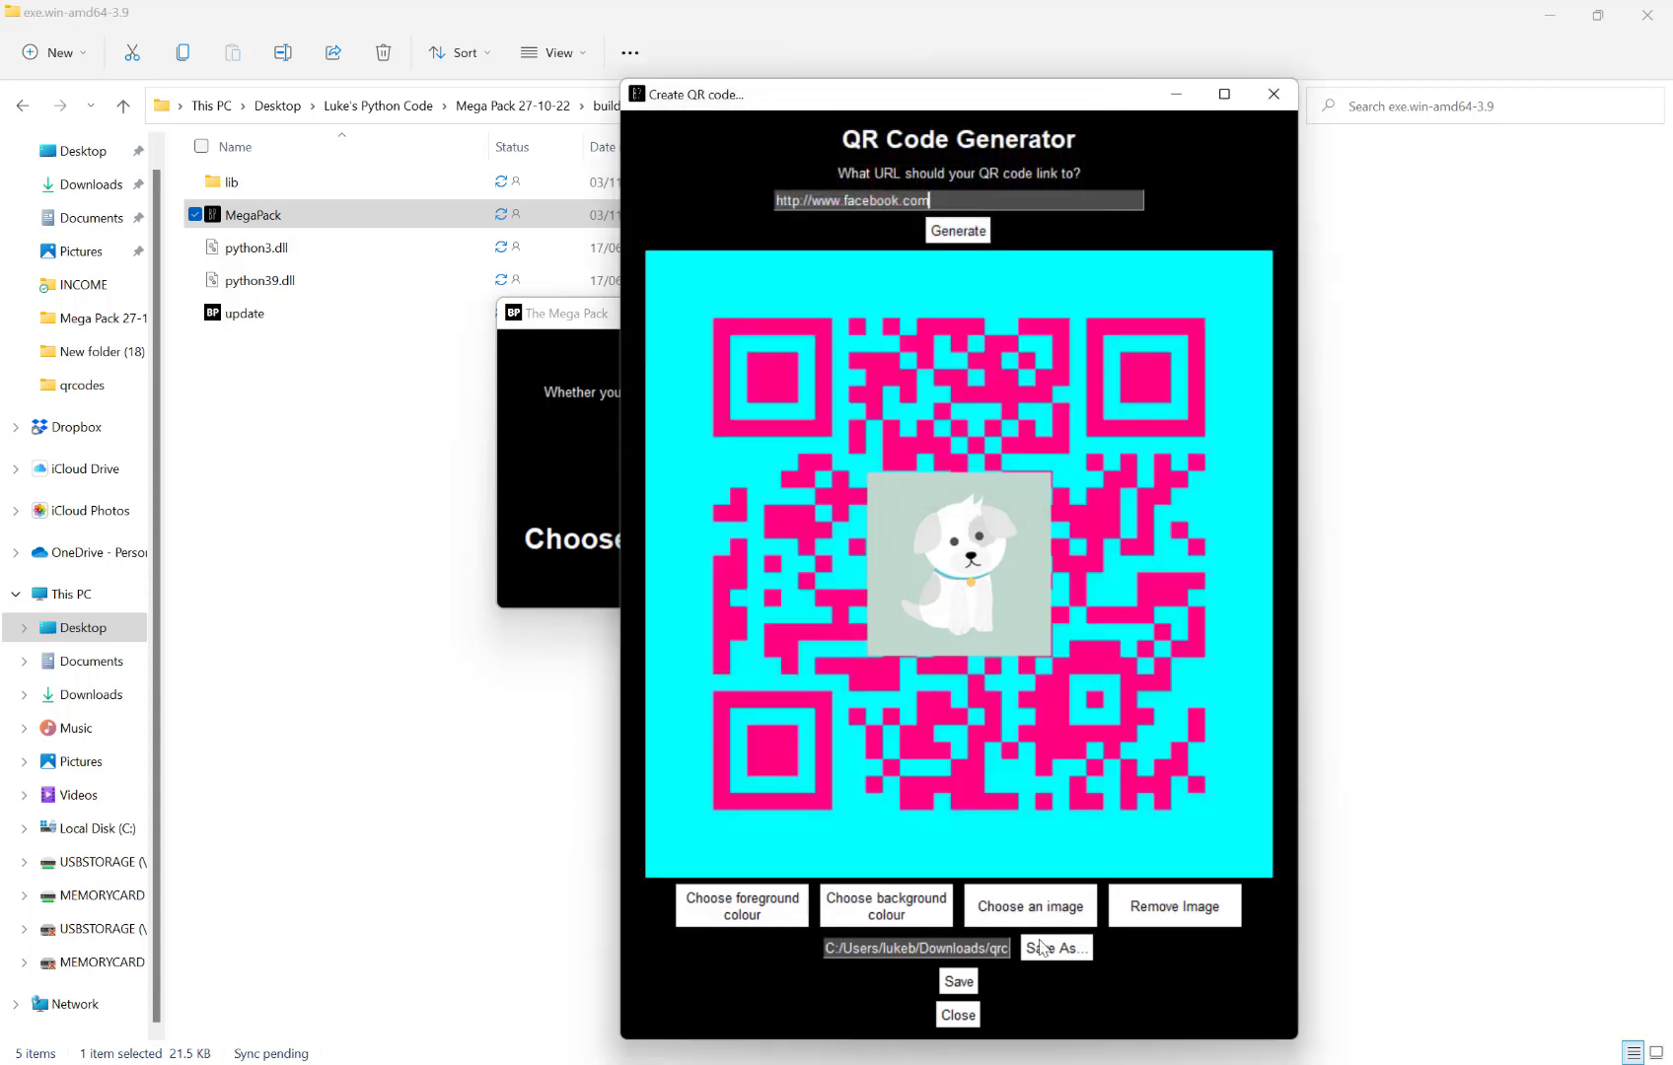
# - Replace the QR code's centre image with the PNG file cat-1583462 from the qrcodes folder
pyautogui.click(1051, 910)
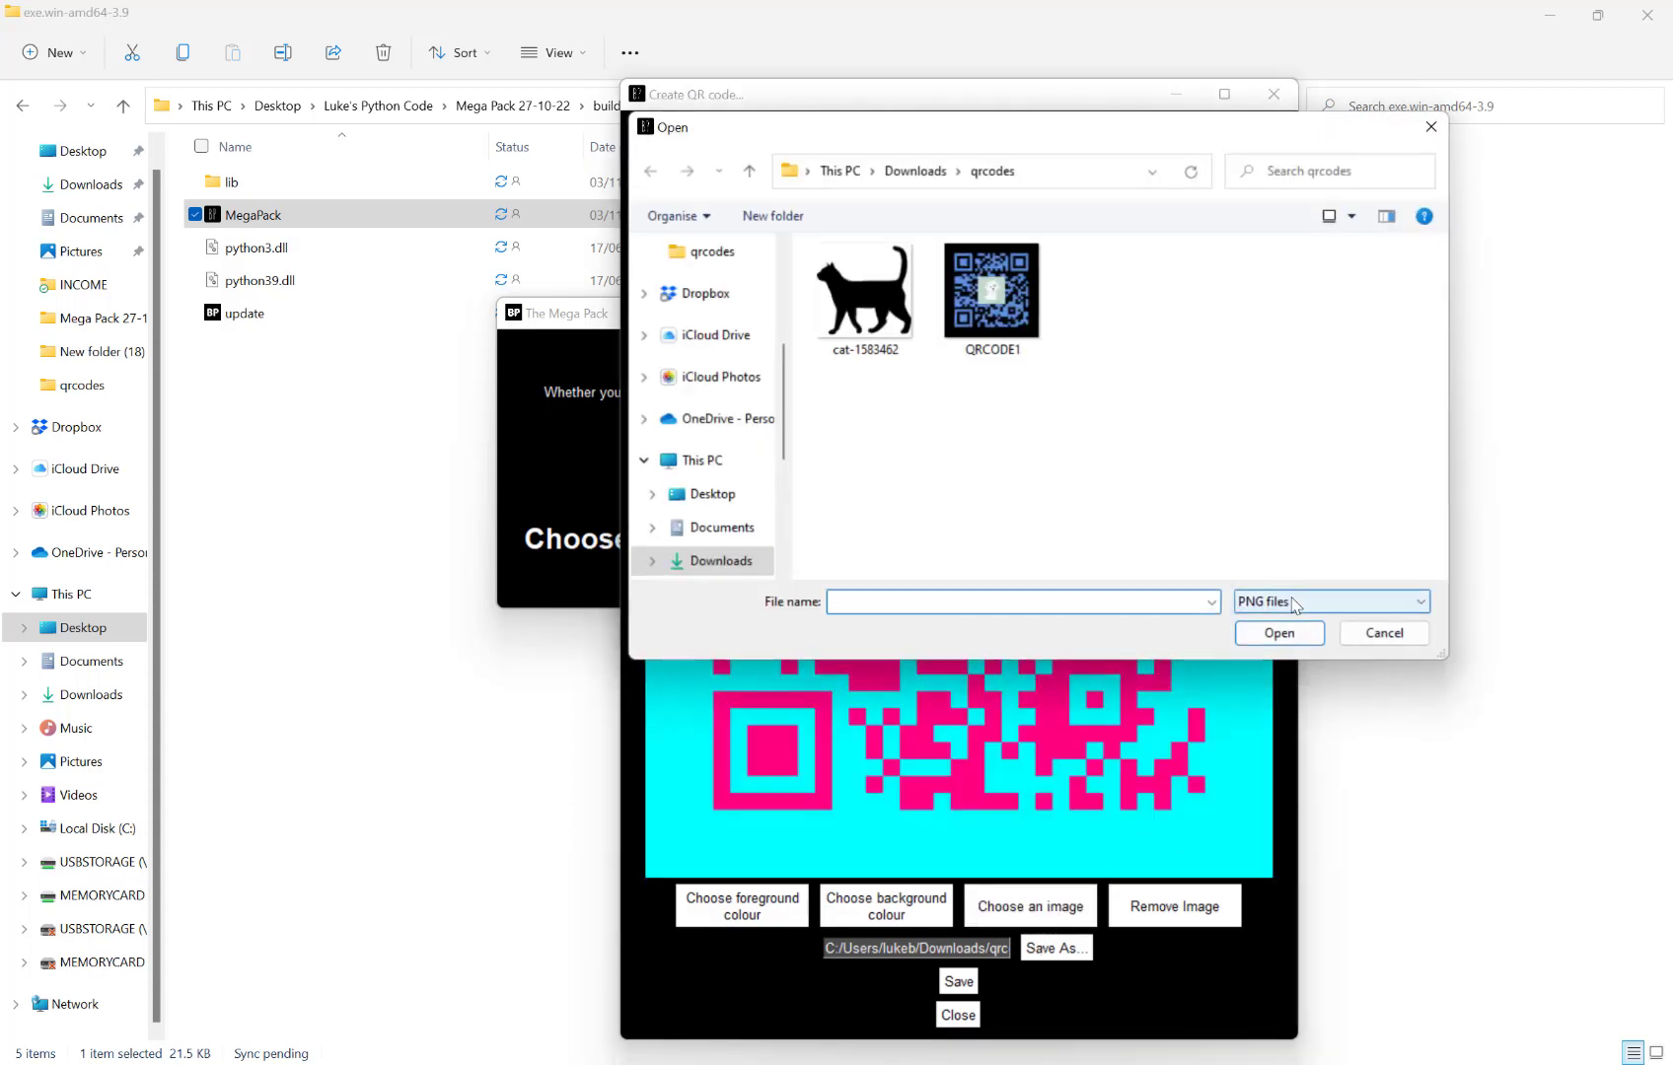
pyautogui.click(1295, 601)
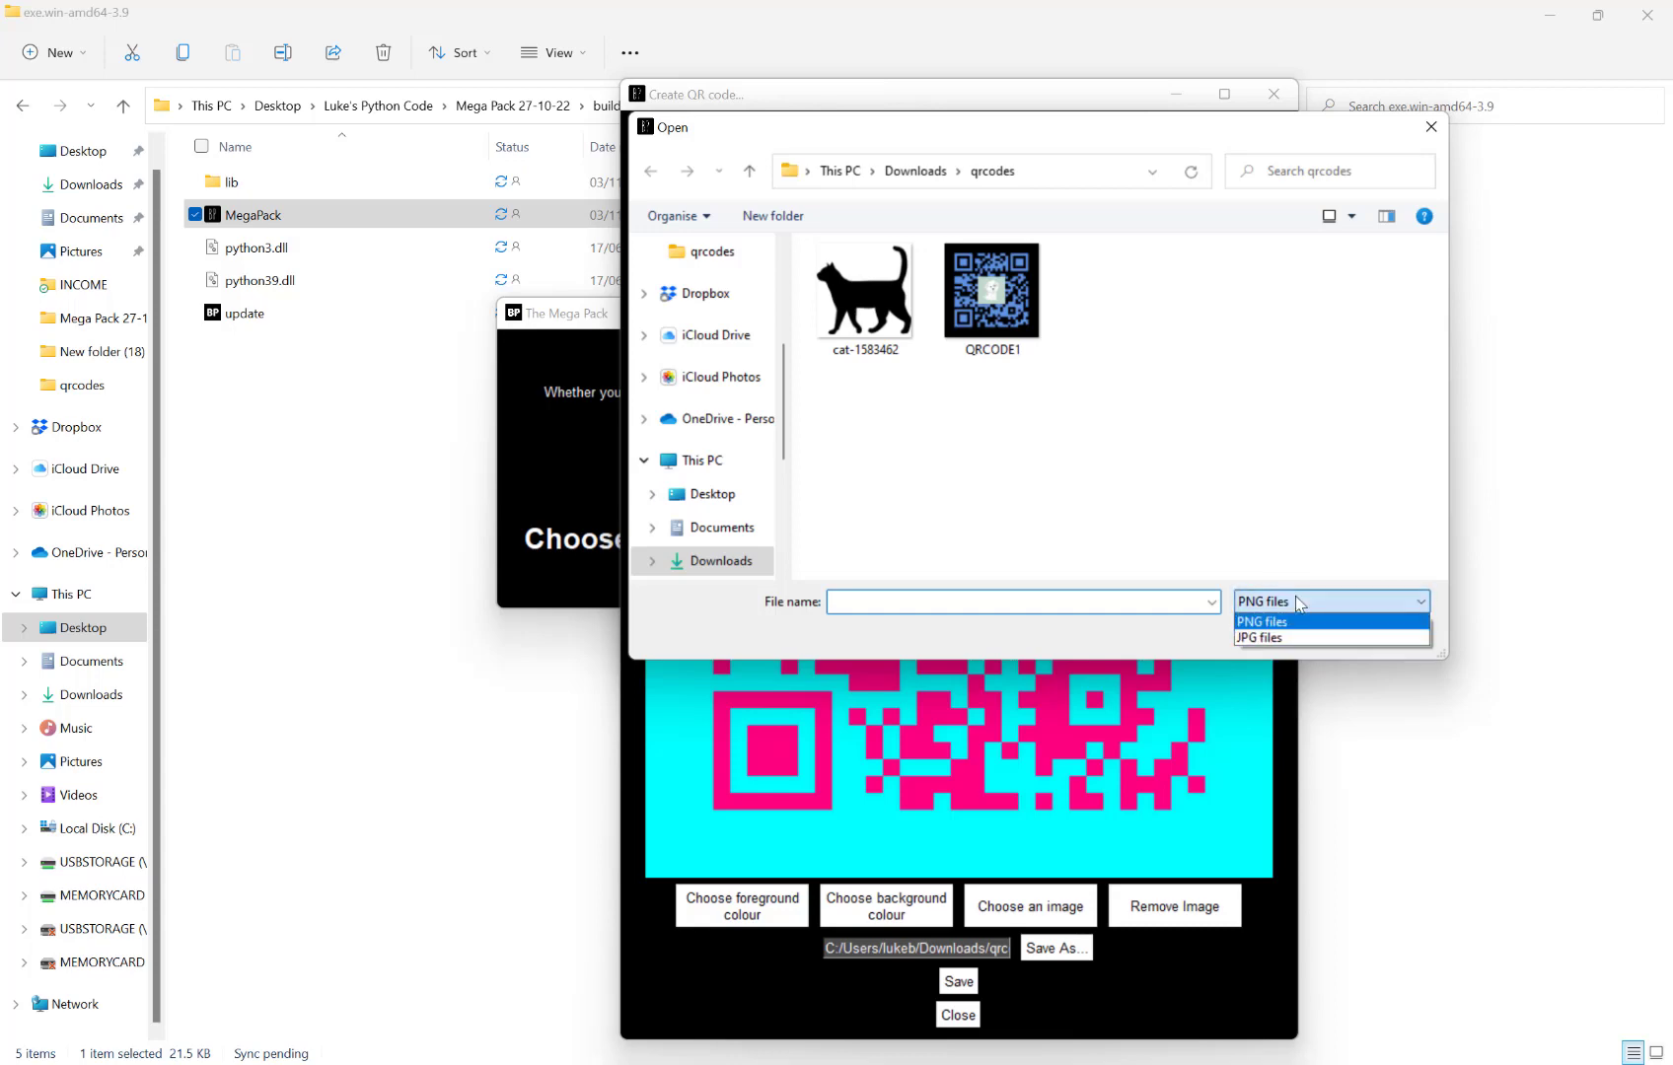
pyautogui.click(878, 332)
pyautogui.click(877, 331)
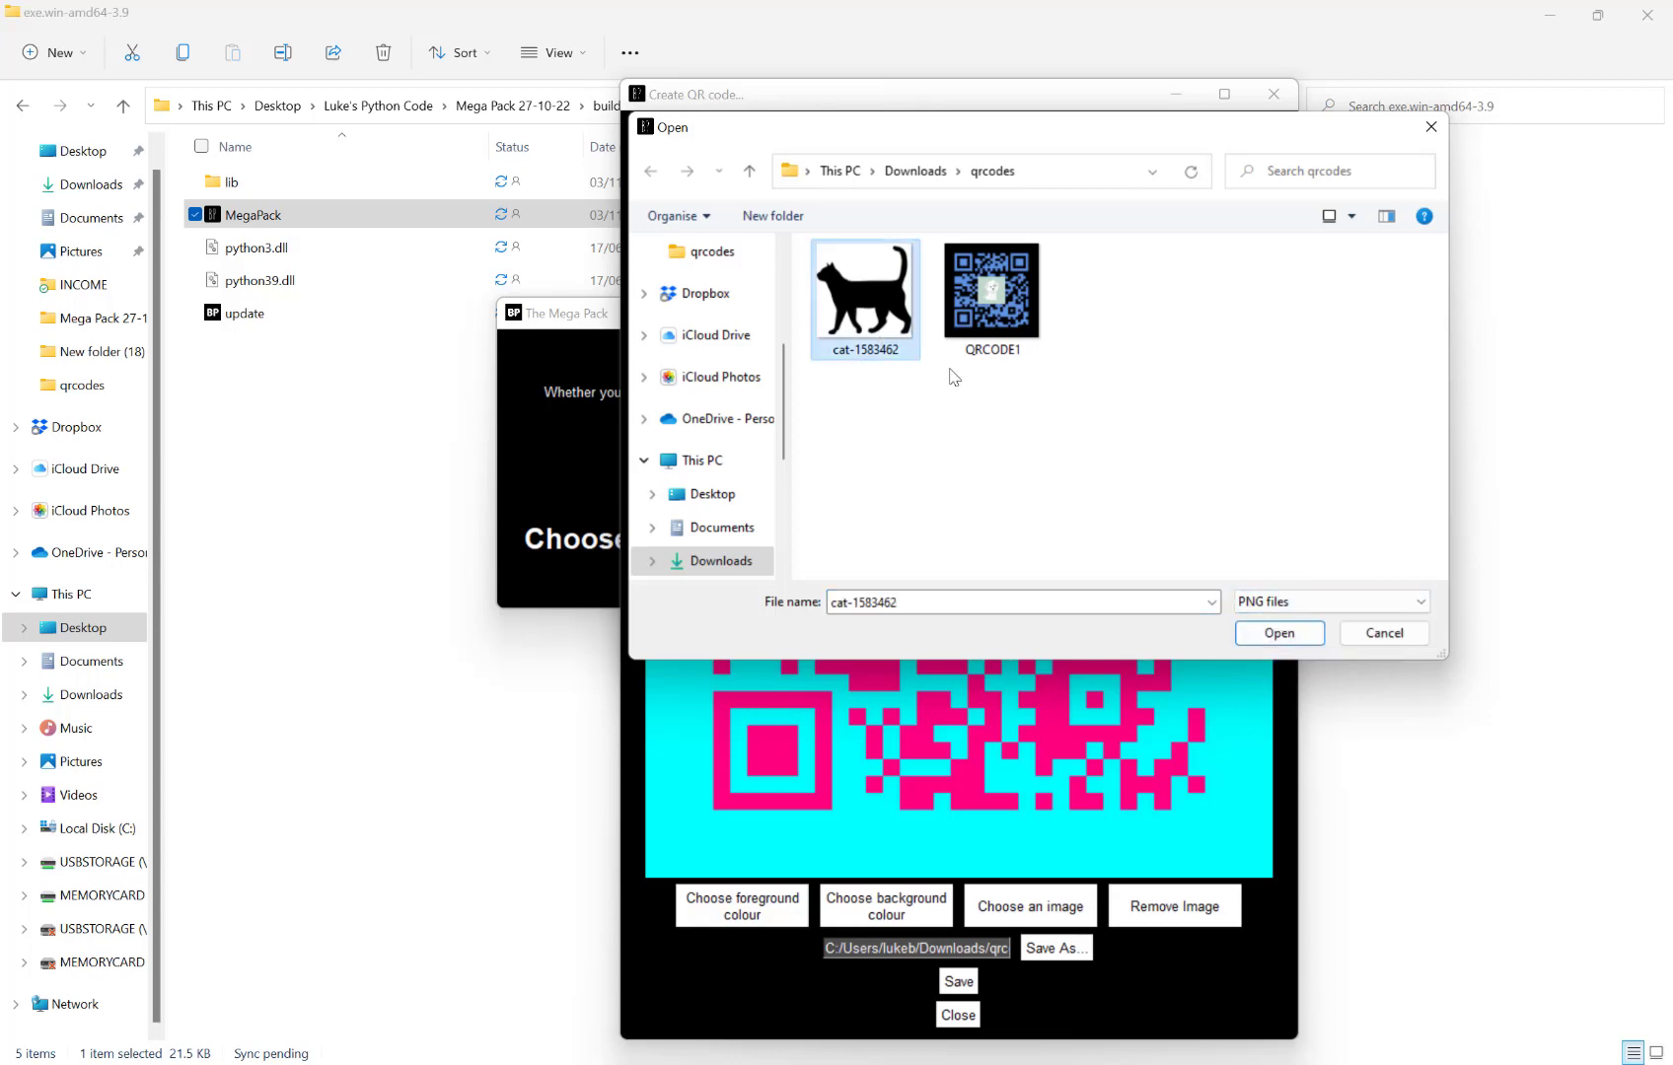
pyautogui.click(1277, 634)
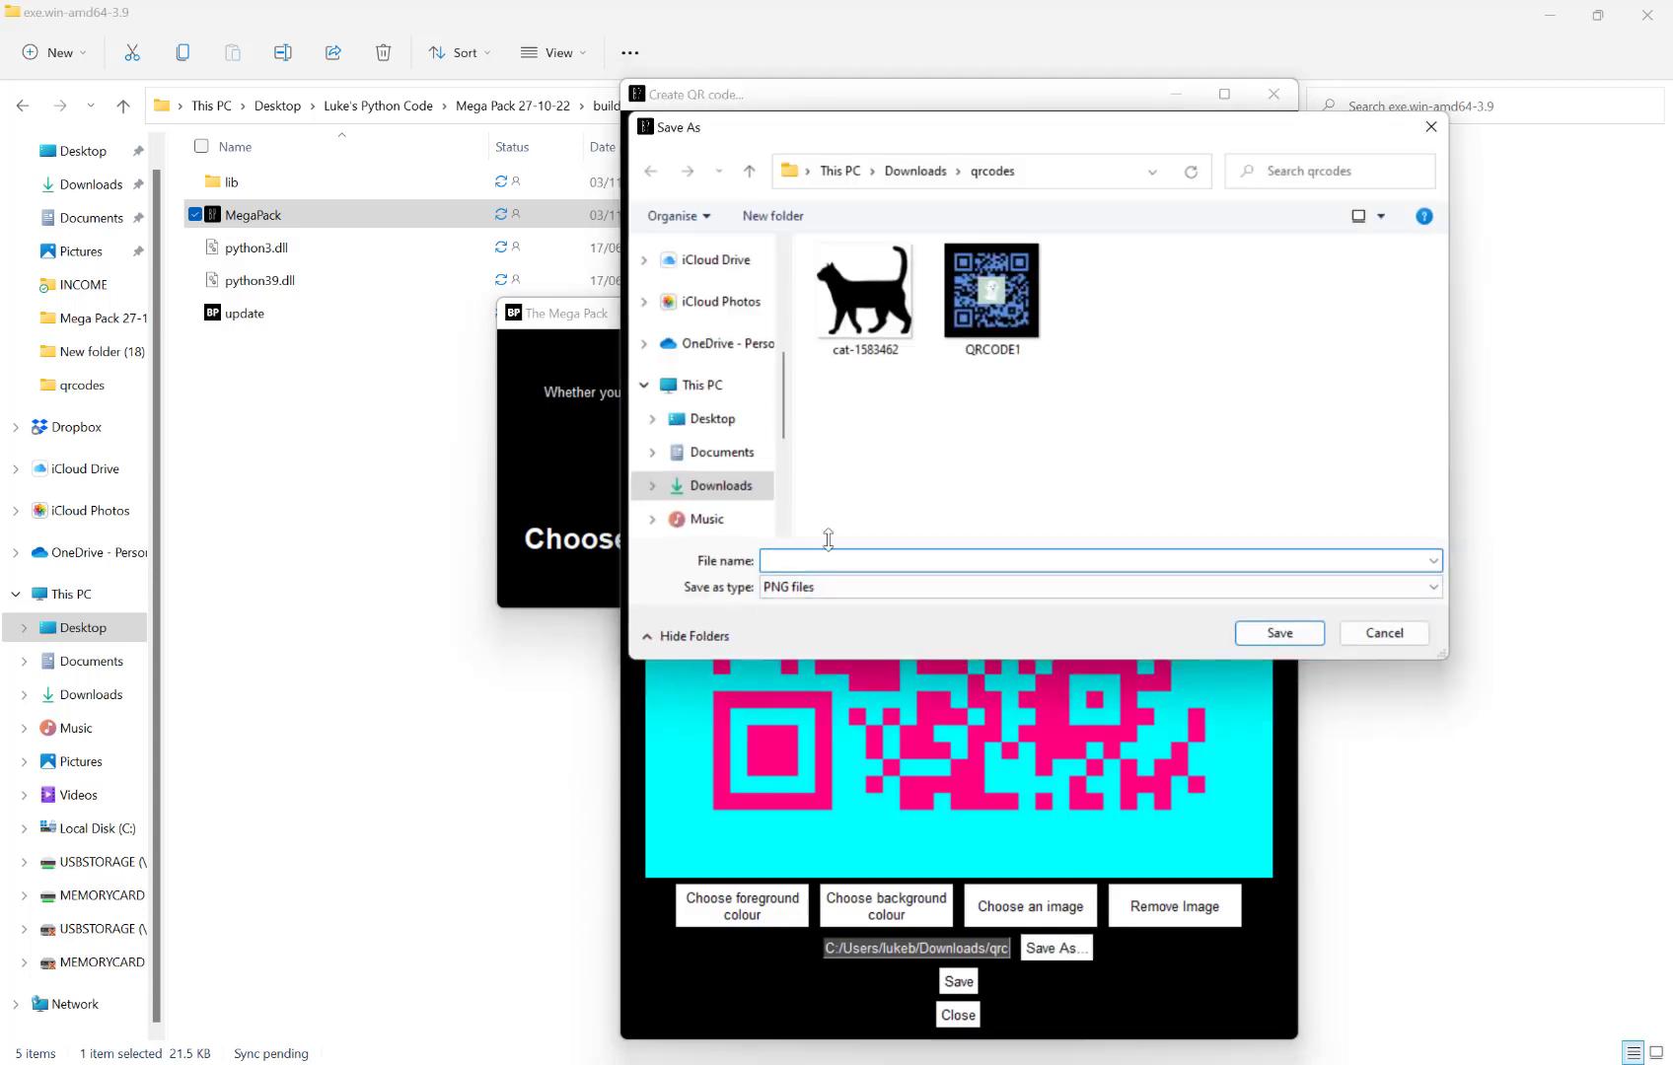
# - Save the QR code as a PNG file named QRCODE2 in the qrcodes folder and dismiss the confirmation
pyautogui.write('QRCODE')
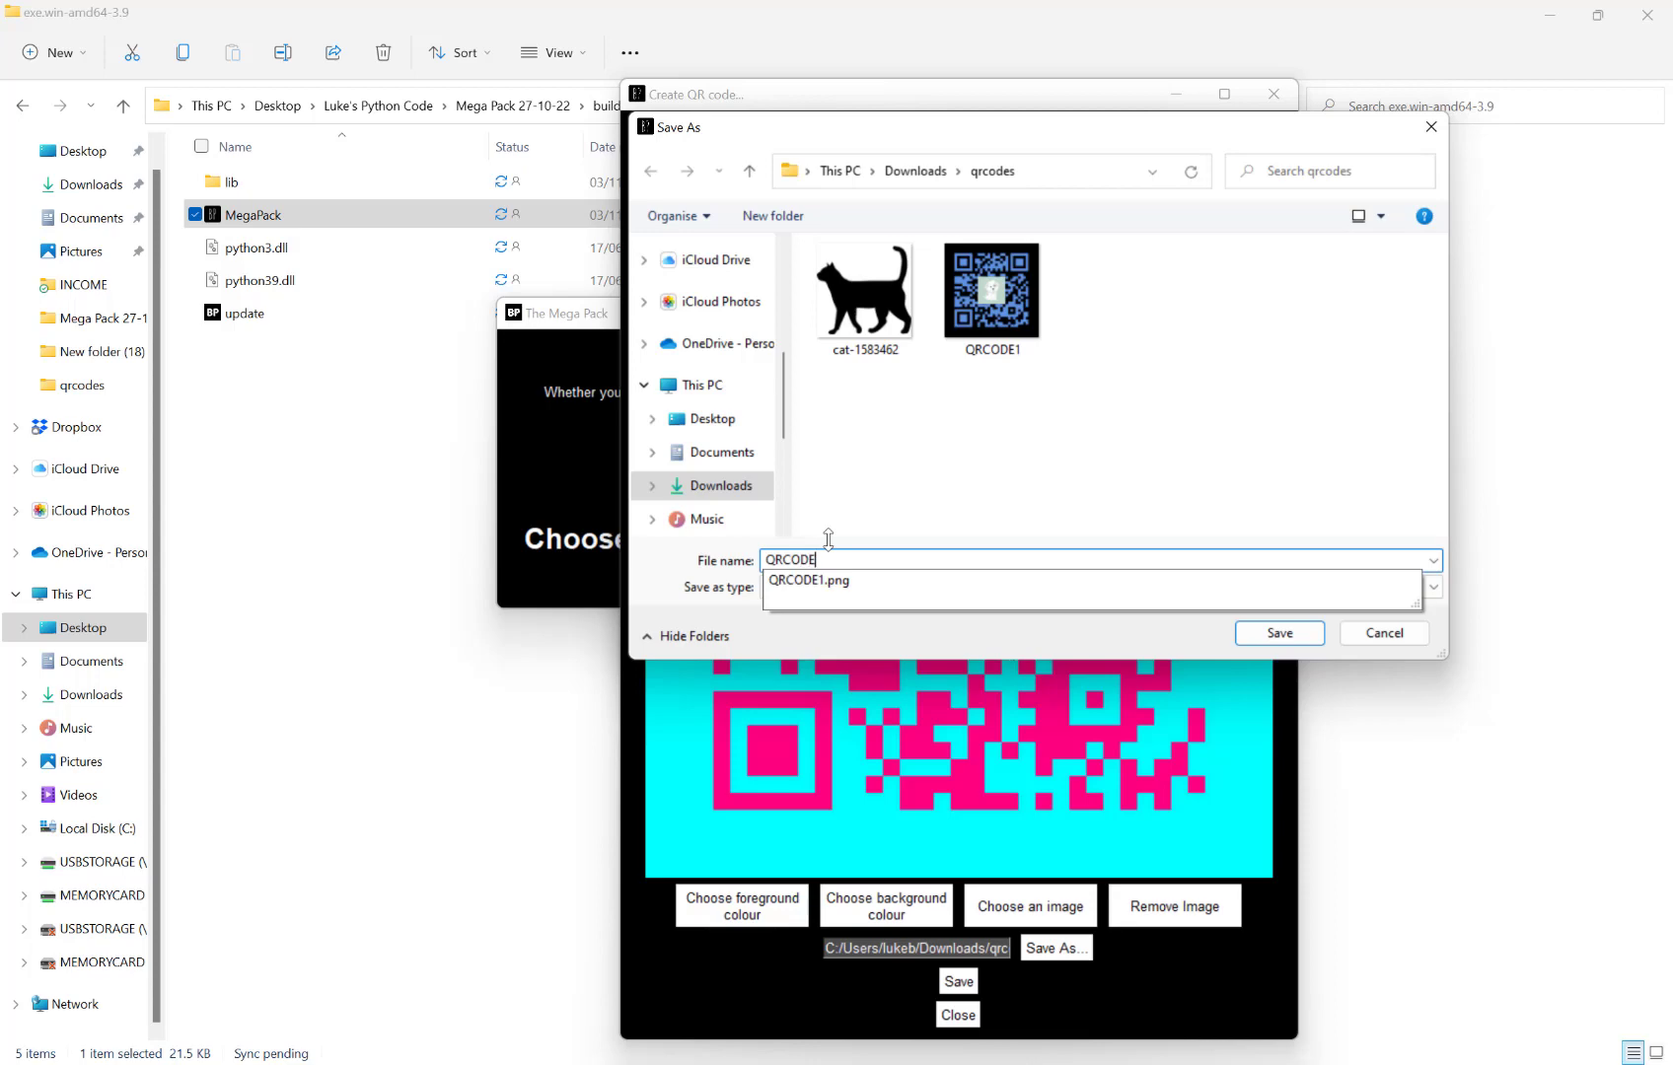
pyautogui.click(1059, 584)
pyautogui.click(1277, 633)
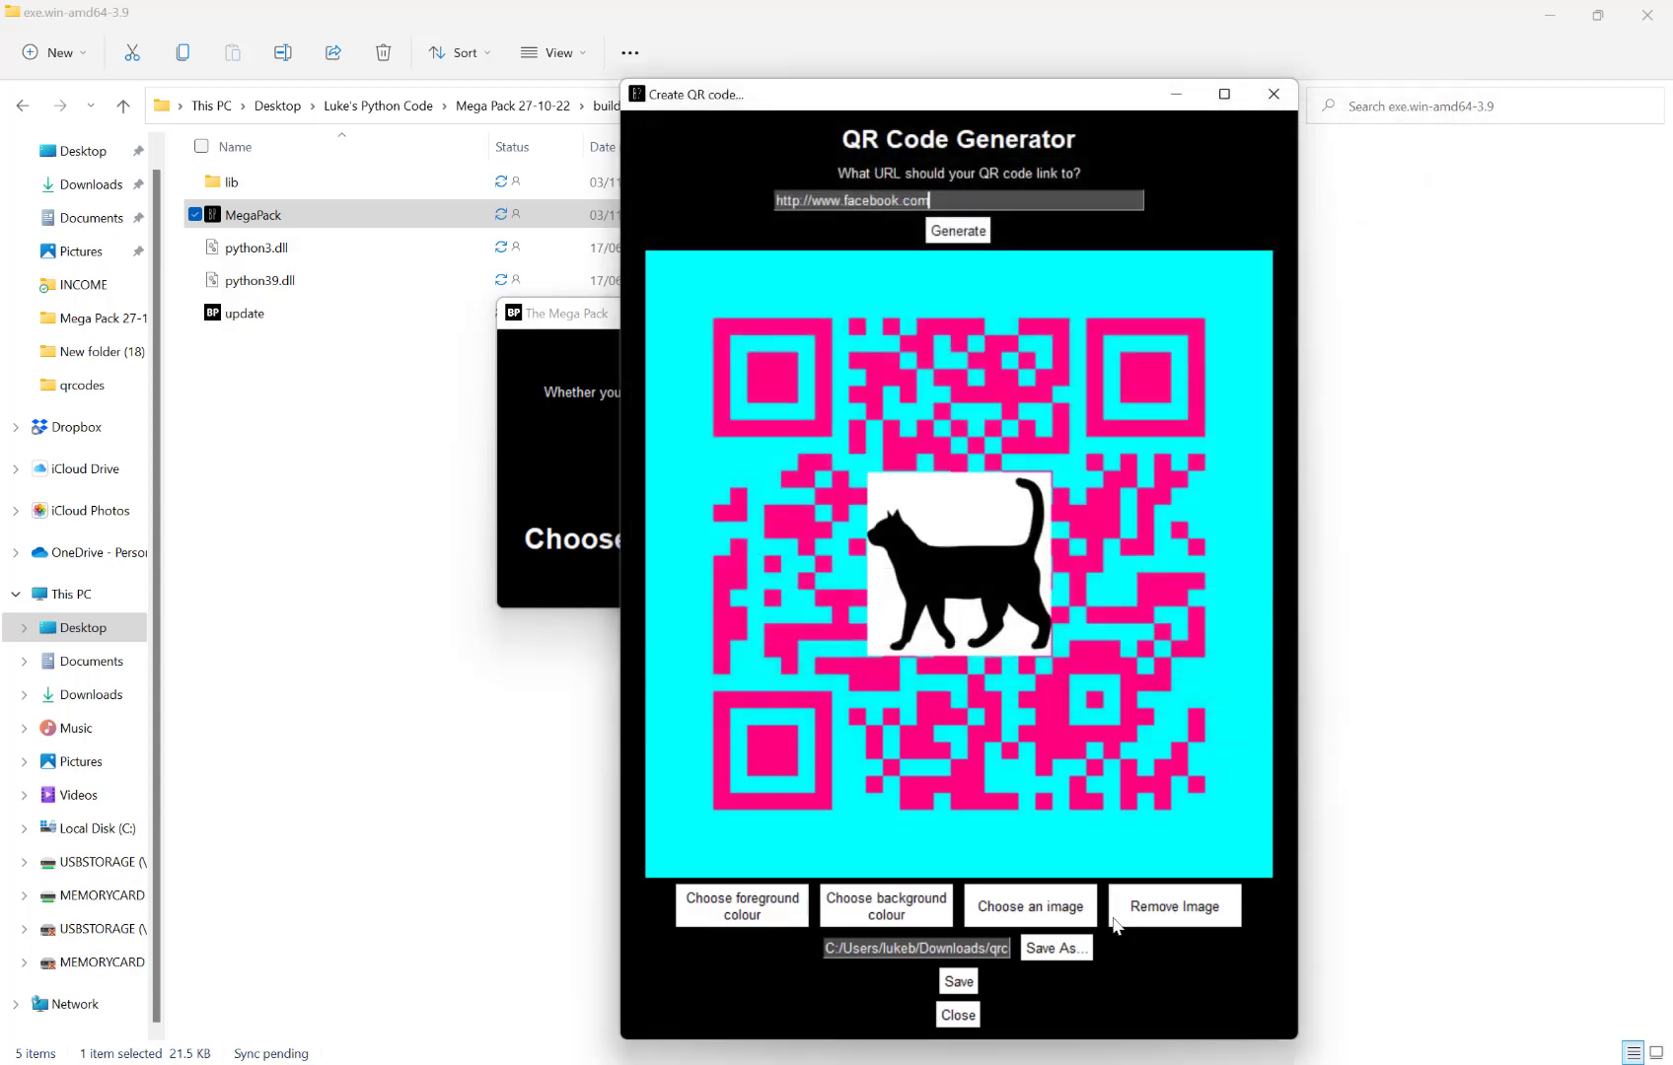
pyautogui.click(974, 989)
pyautogui.click(828, 604)
# - Switch to the qrcodes folder in File Explorer and view the saved images QRCODE1 and QRCODE2
pyautogui.moveTo(582, 1064)
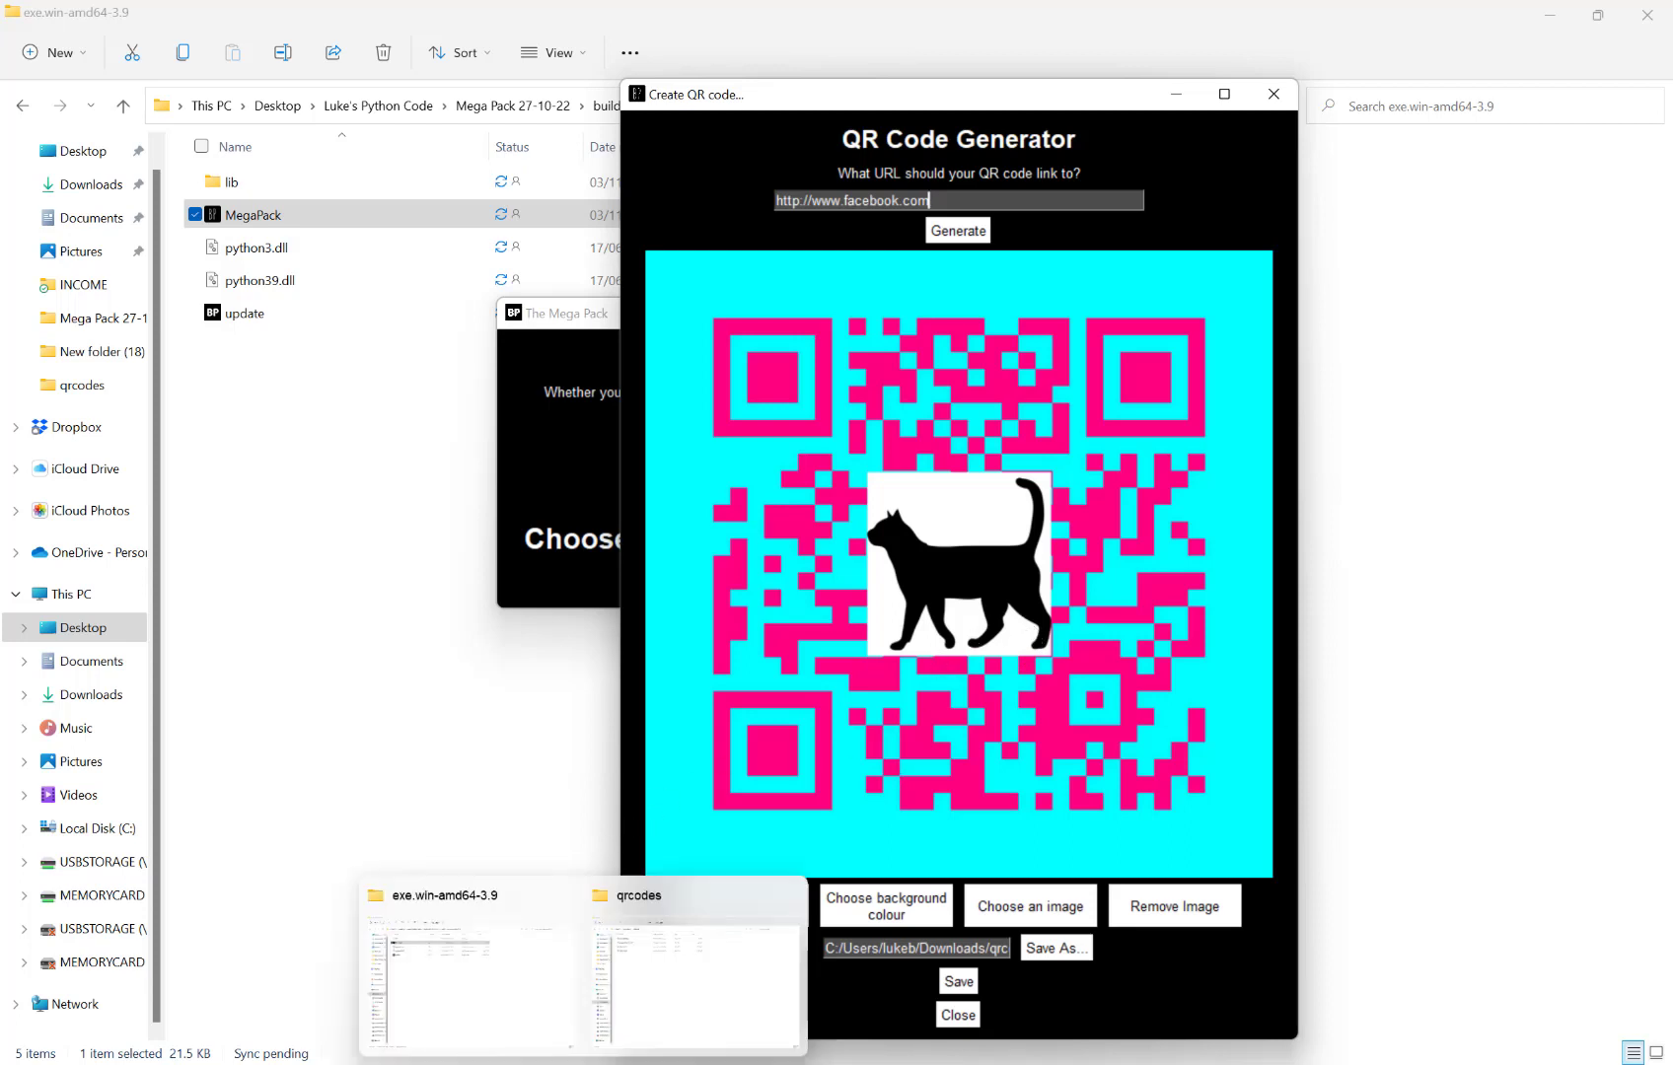
pyautogui.click(690, 987)
pyautogui.click(431, 254)
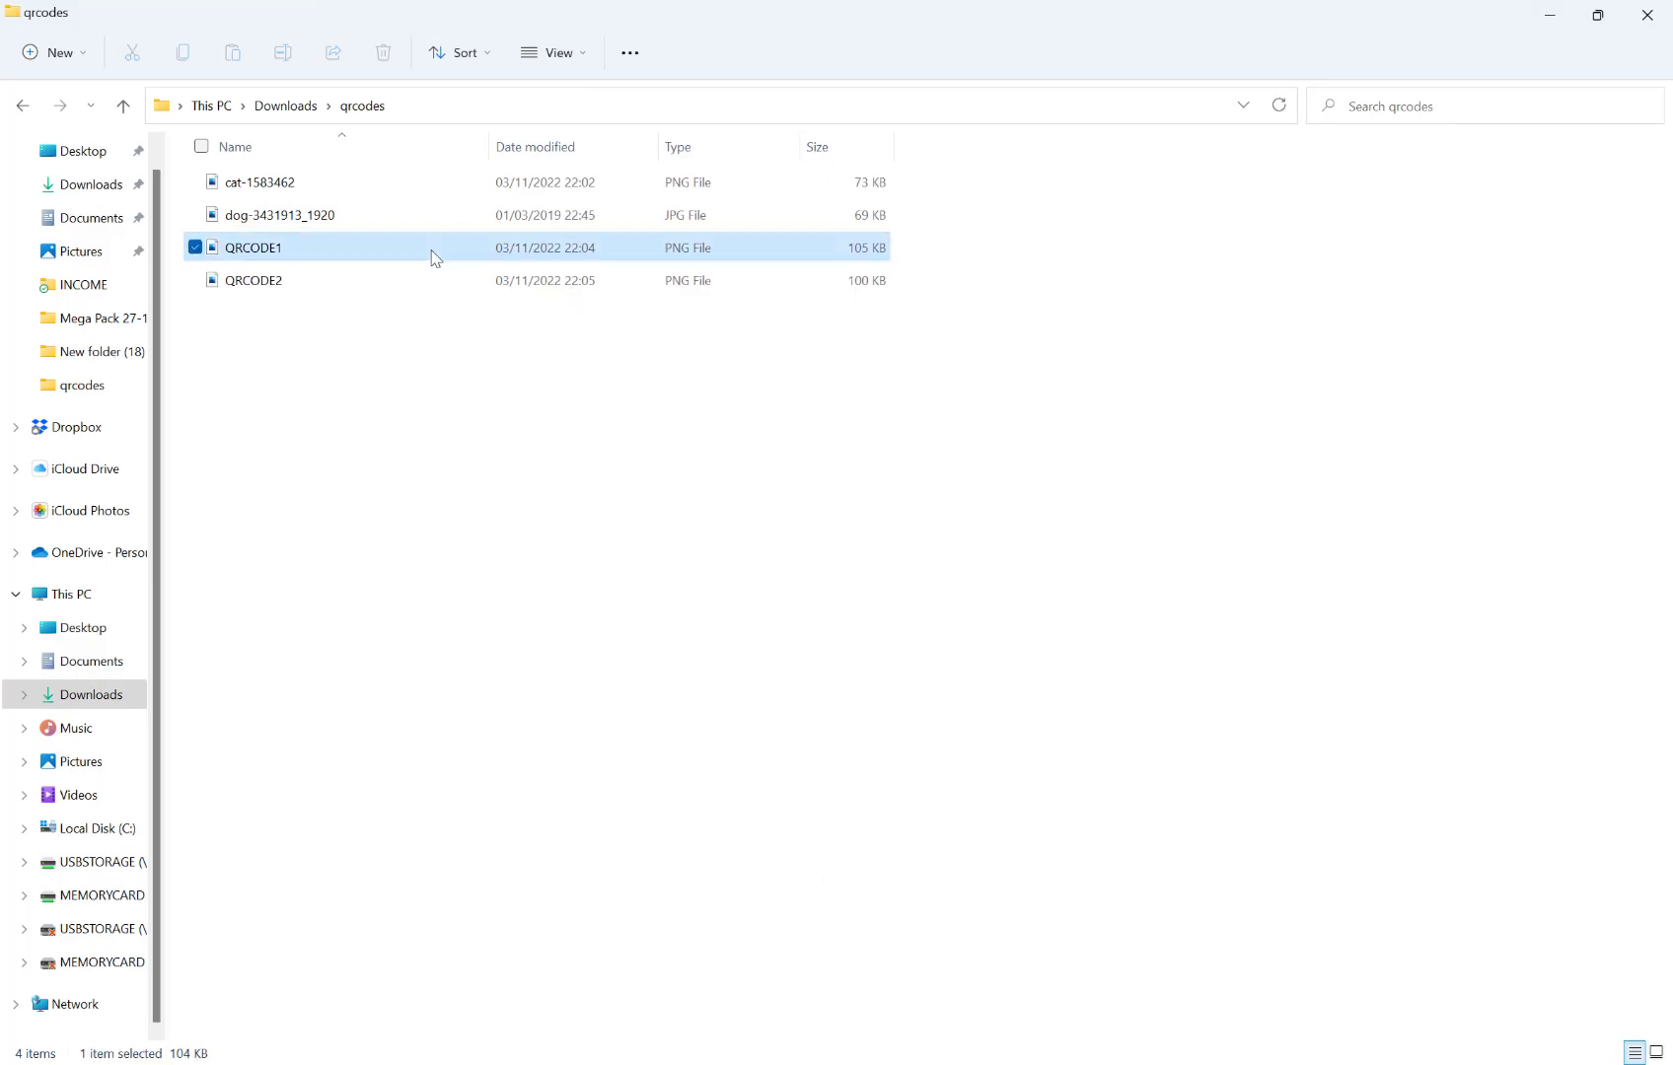
pyautogui.doubleClick(435, 259)
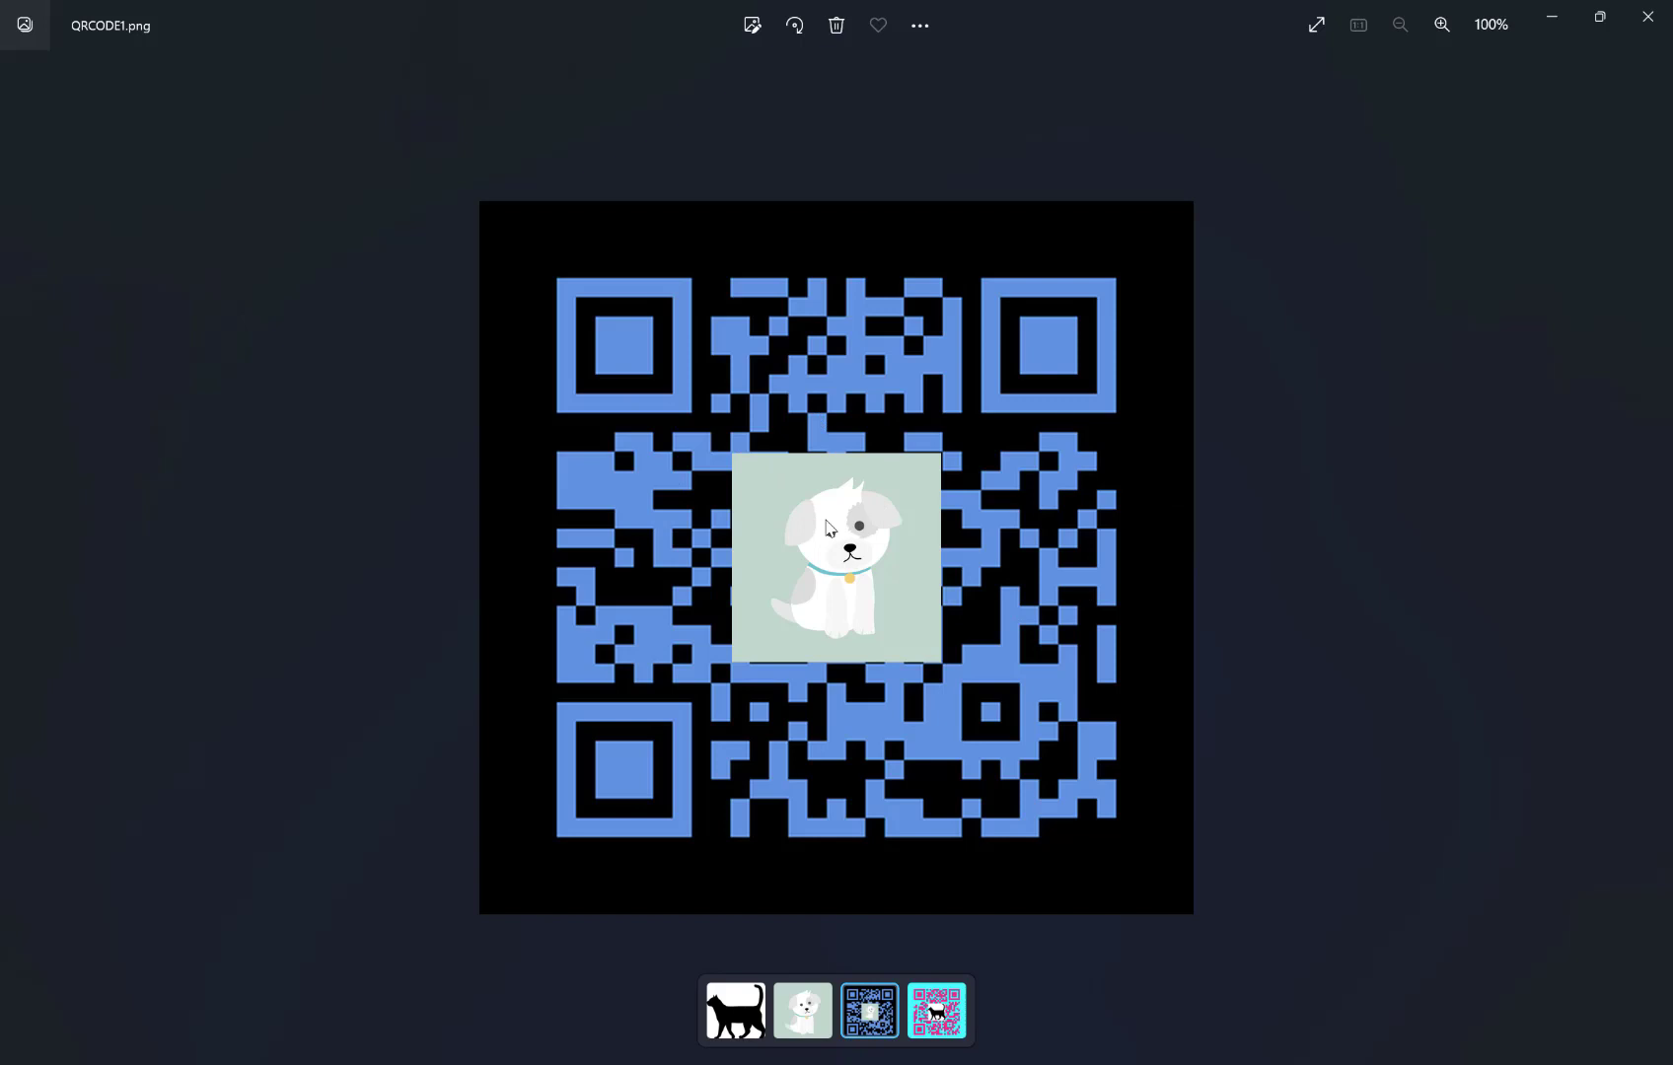
pyautogui.press('Right')
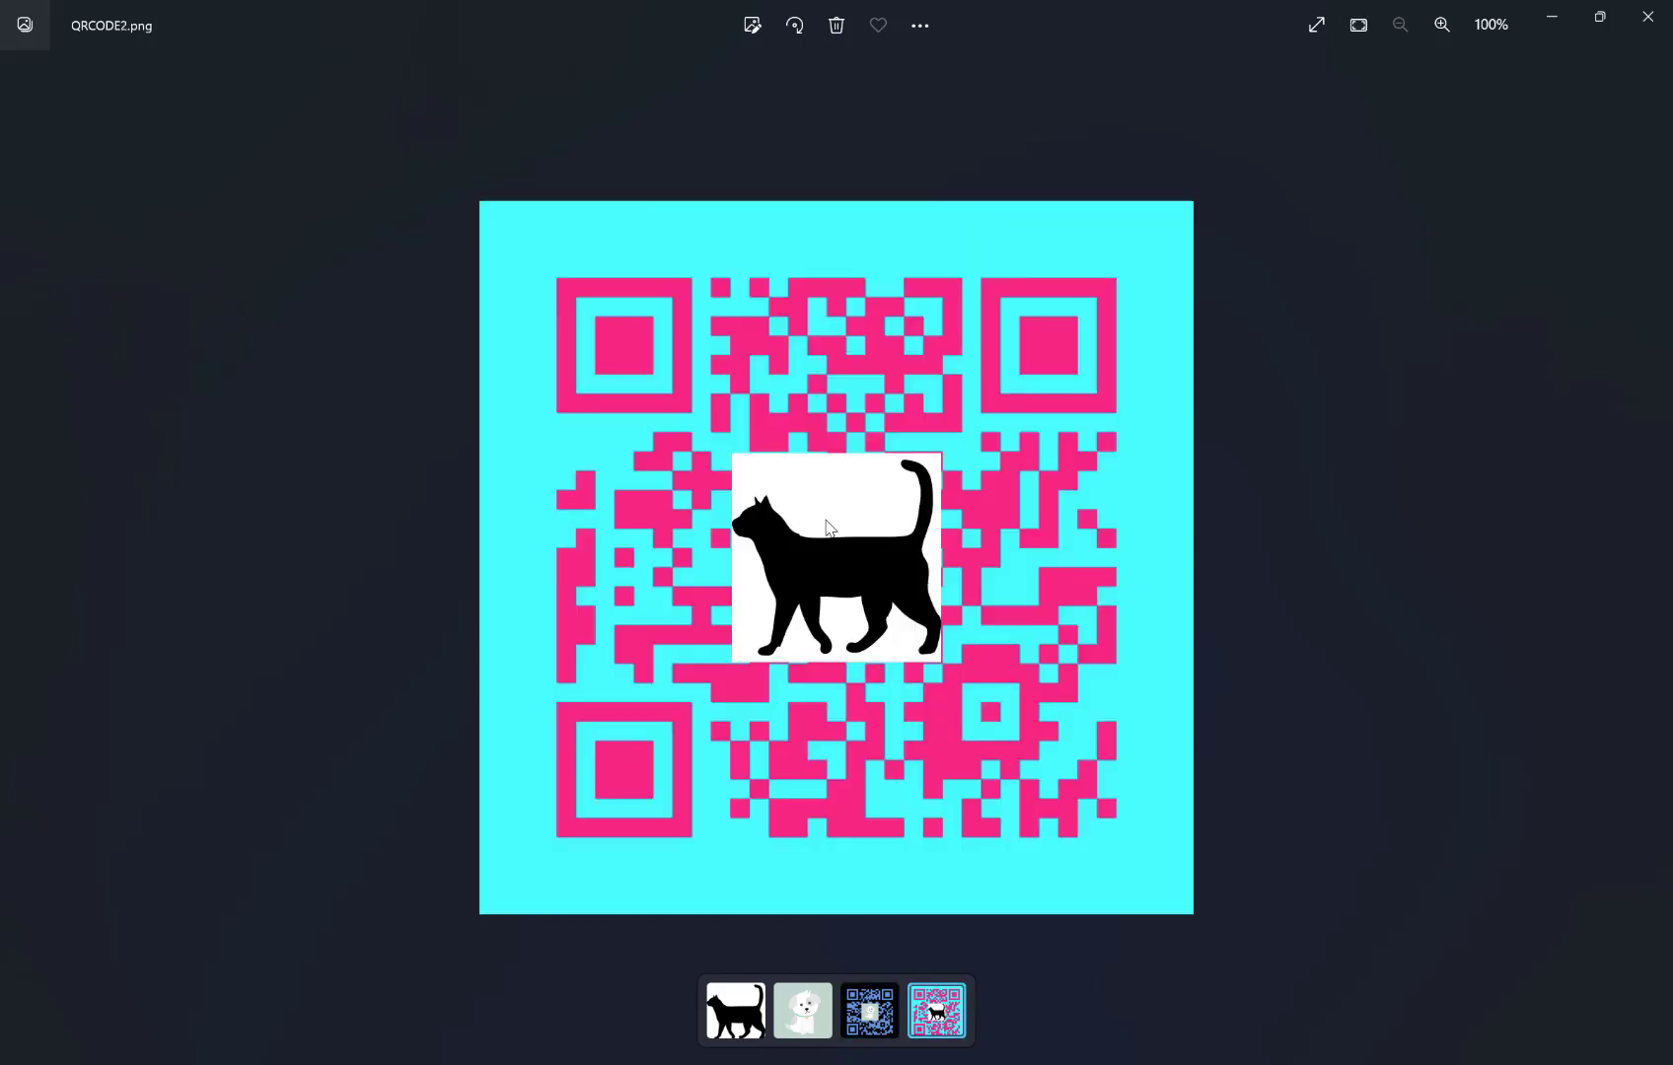